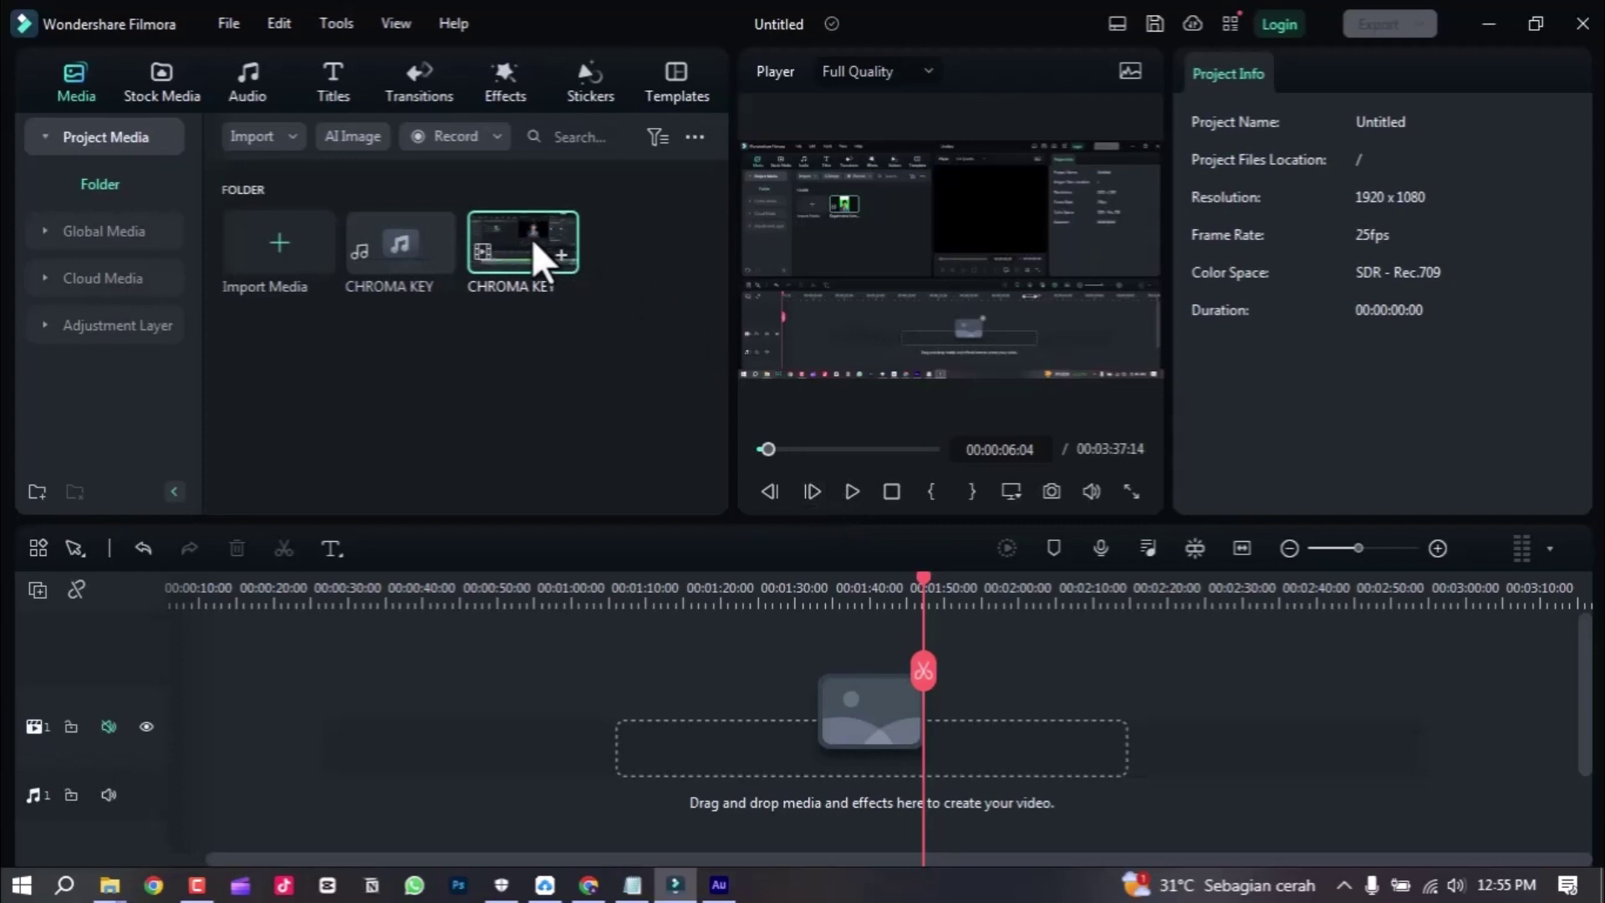
# Place the CHROMA KEY video on the video track starting at about 9 seconds, and unmute that track while previewing it
pyautogui.moveTo(528, 252); pyautogui.dragTo(233, 690)
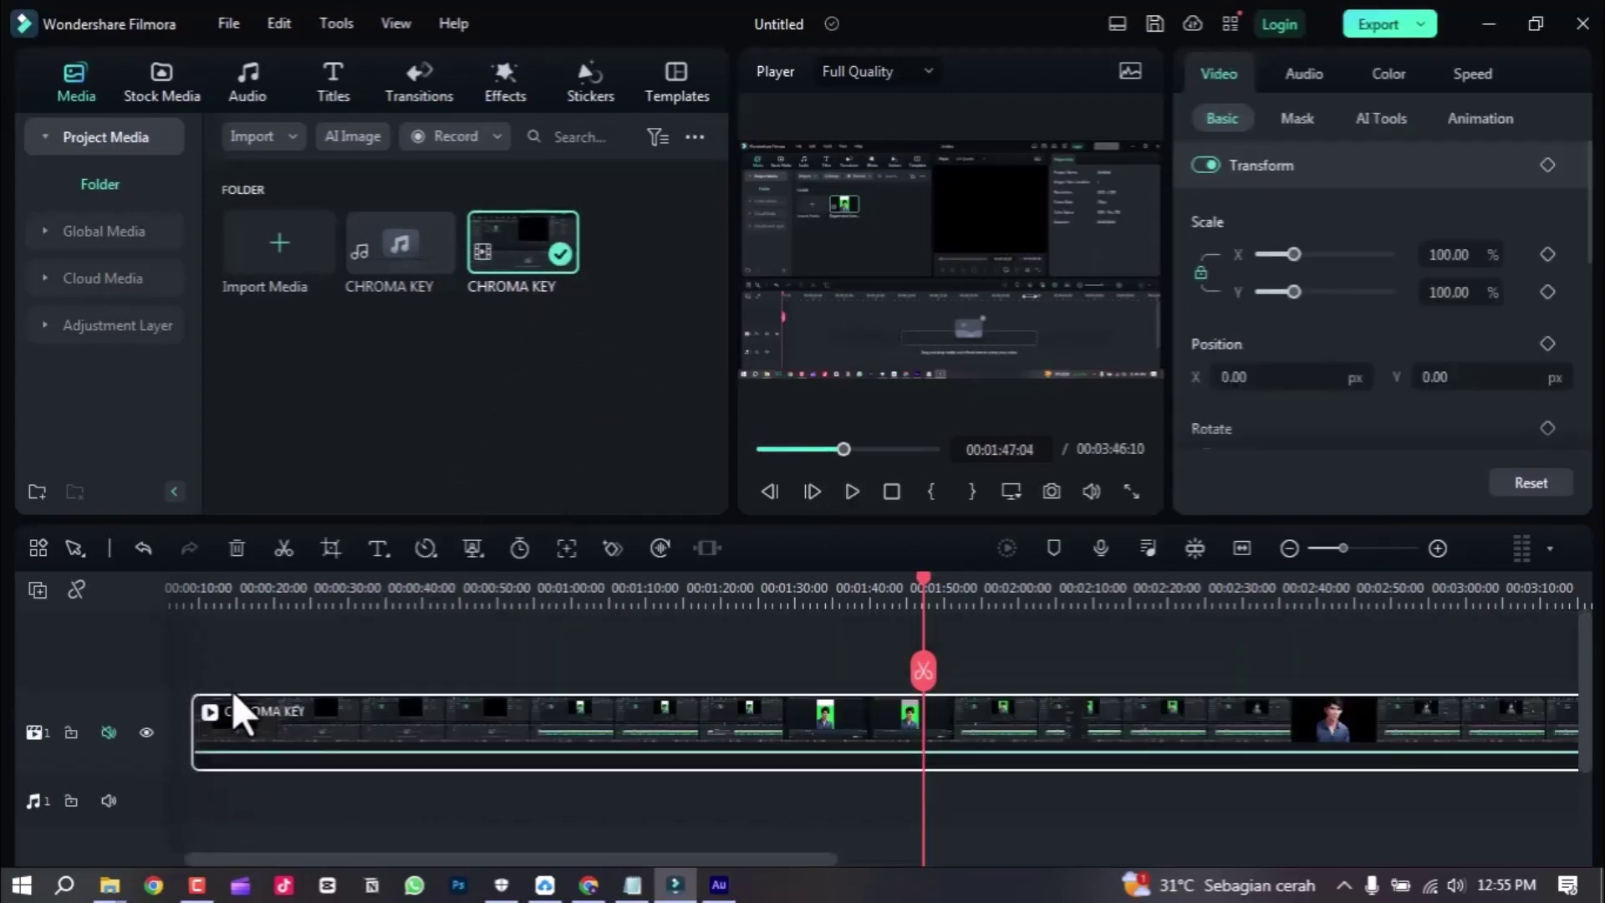
pyautogui.click(263, 610)
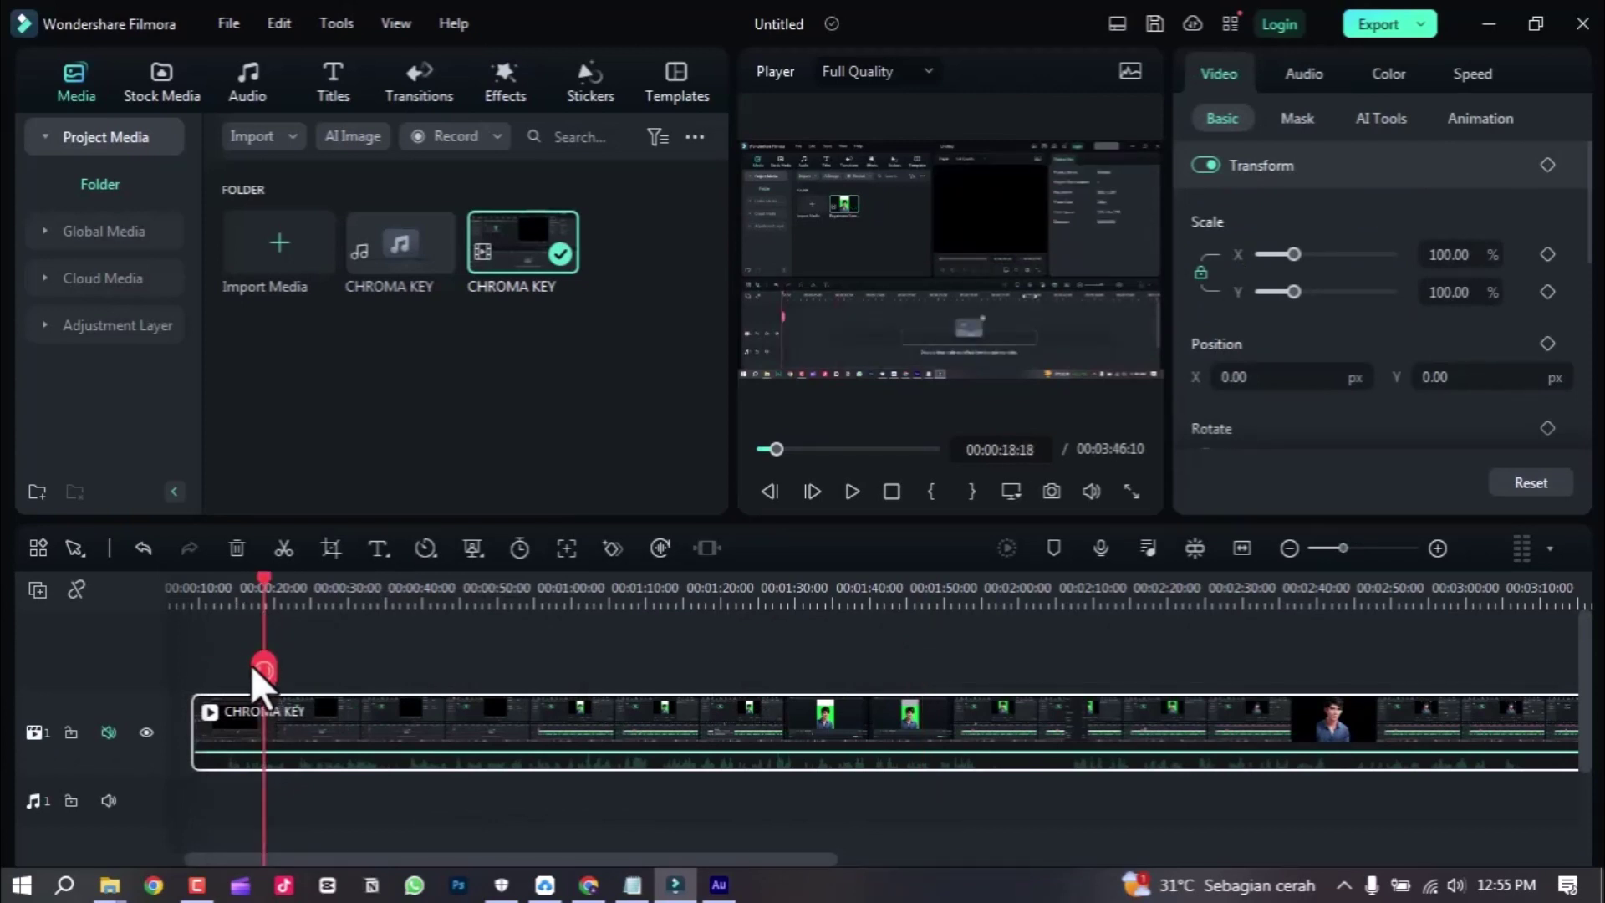
pyautogui.moveTo(253, 667); pyautogui.dragTo(333, 689)
pyautogui.press('space')
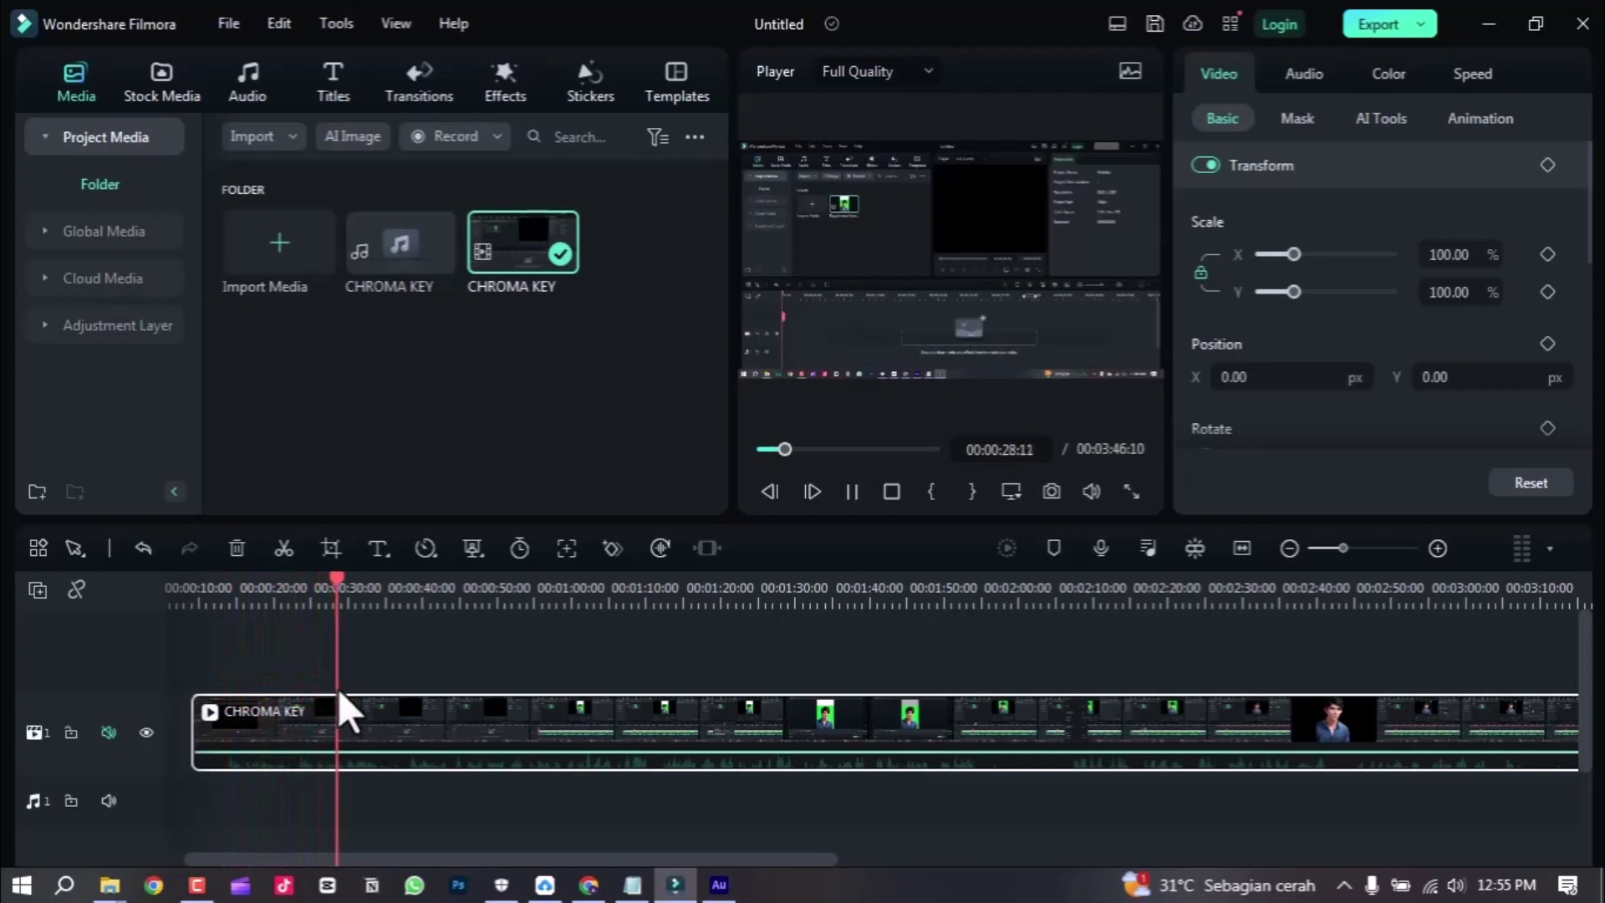
pyautogui.click(109, 732)
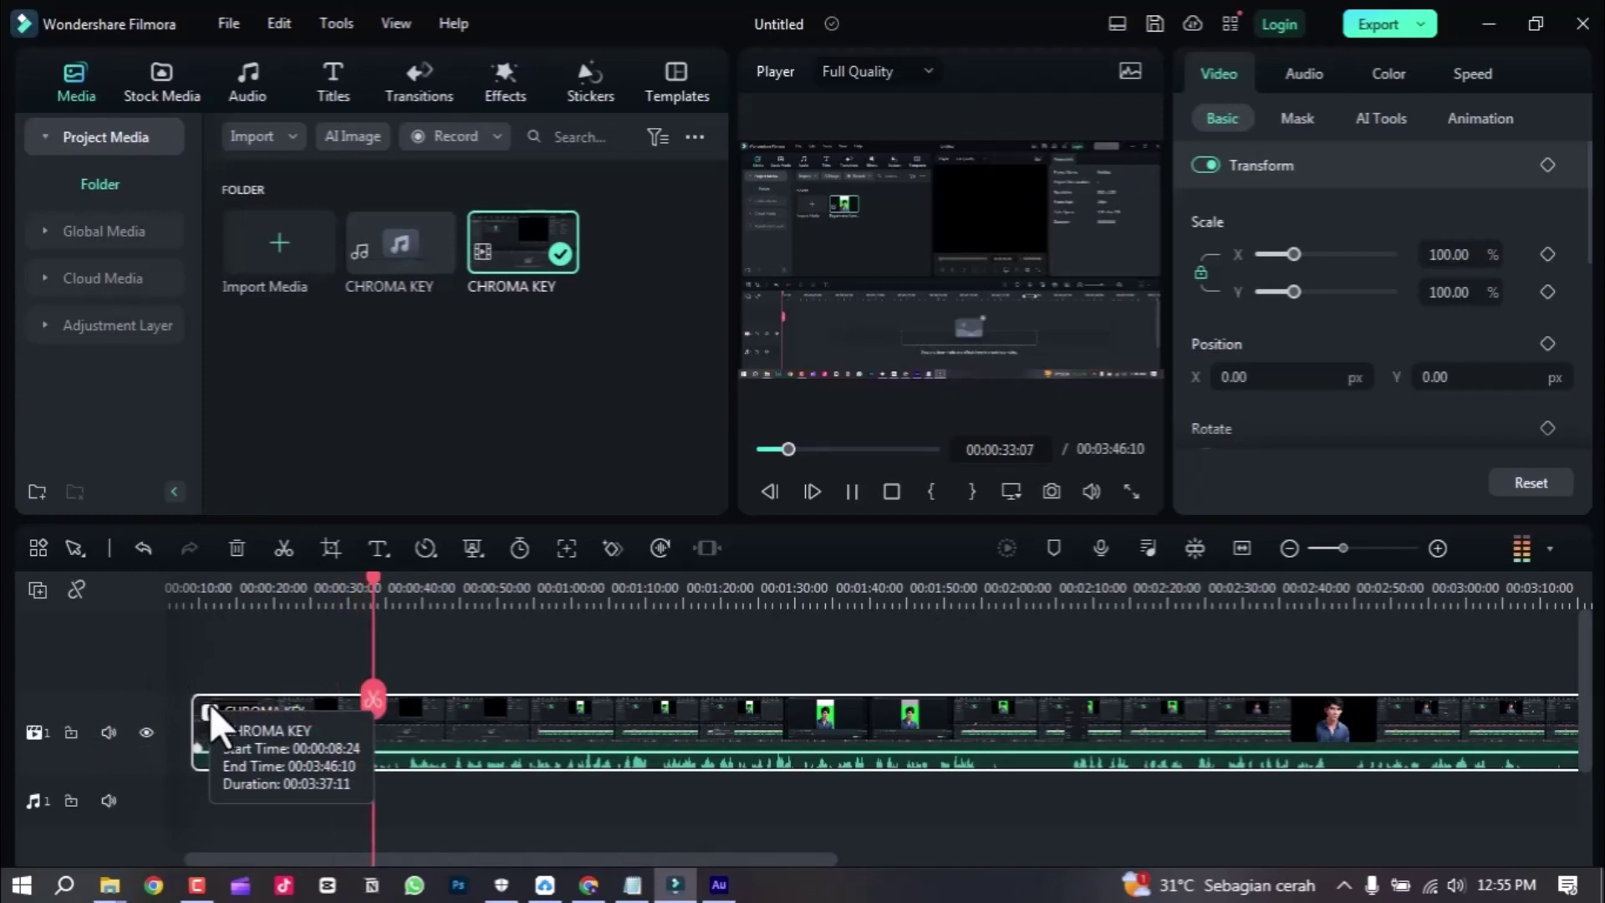
pyautogui.press('space')
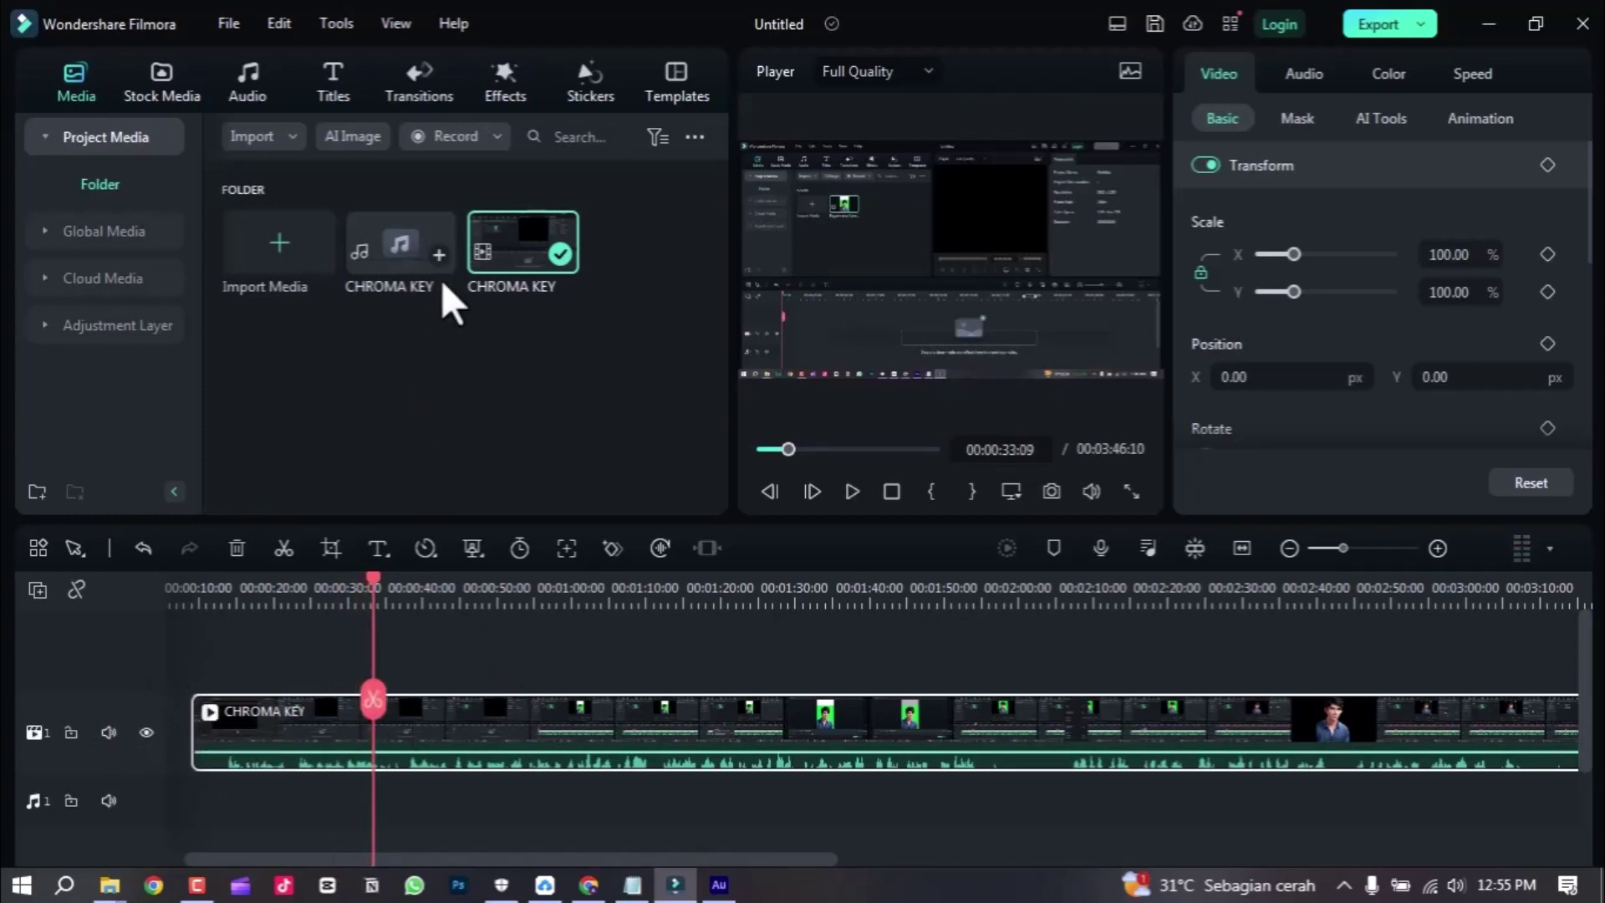
# Add the separate CHROMA KEY audio clip to the audio track below the video, starting at about 19 seconds
pyautogui.moveTo(407, 243); pyautogui.dragTo(330, 804)
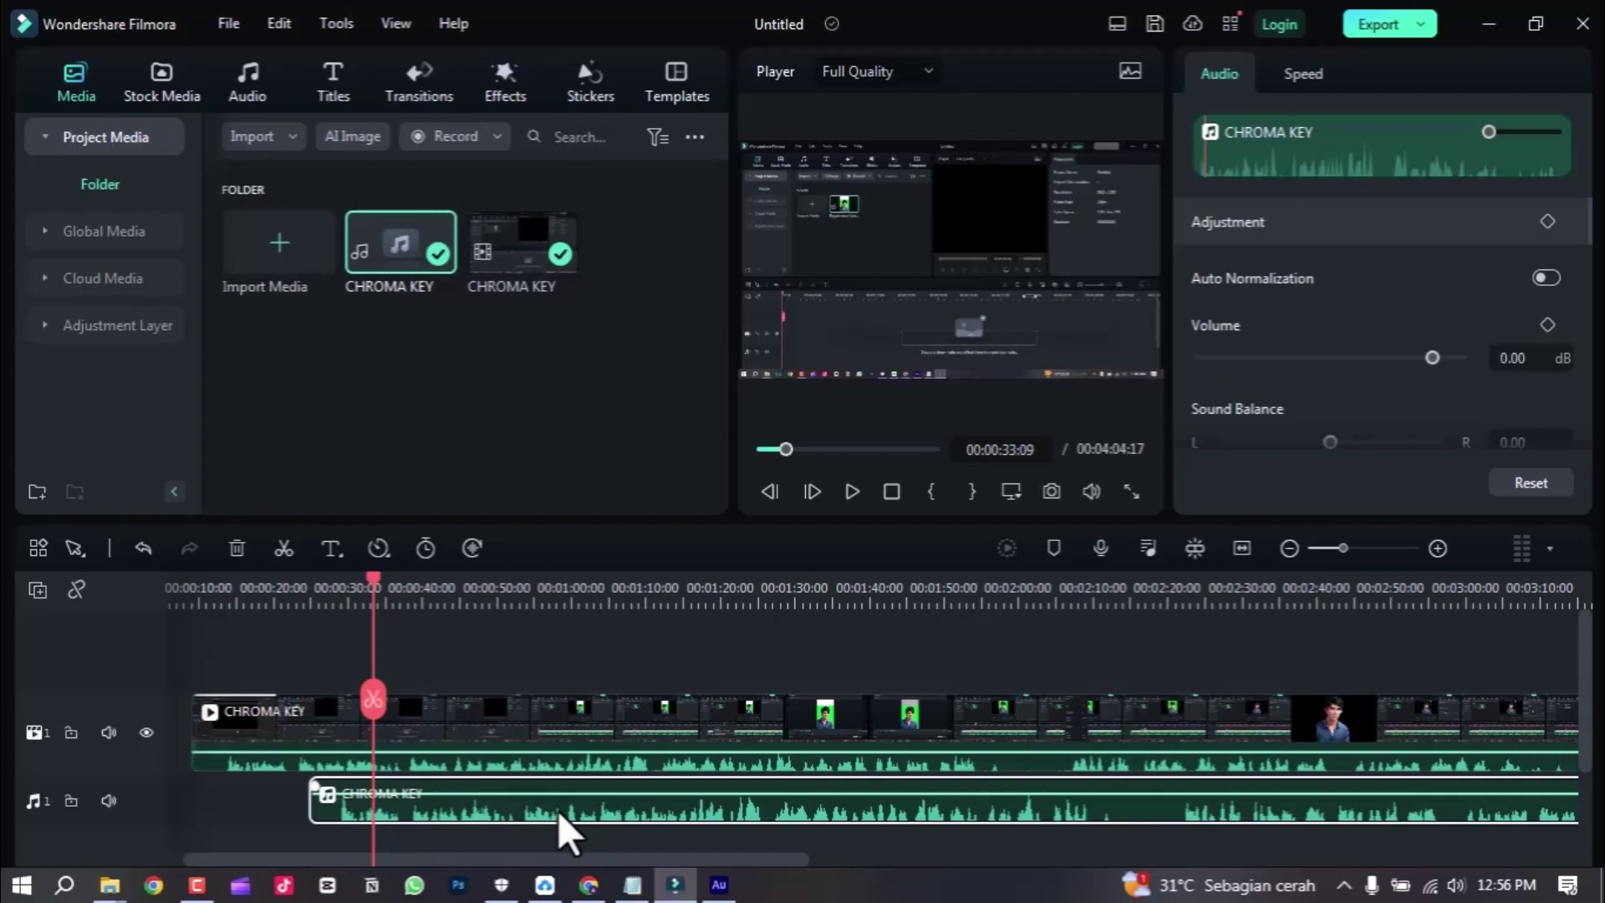
pyautogui.moveTo(519, 789)
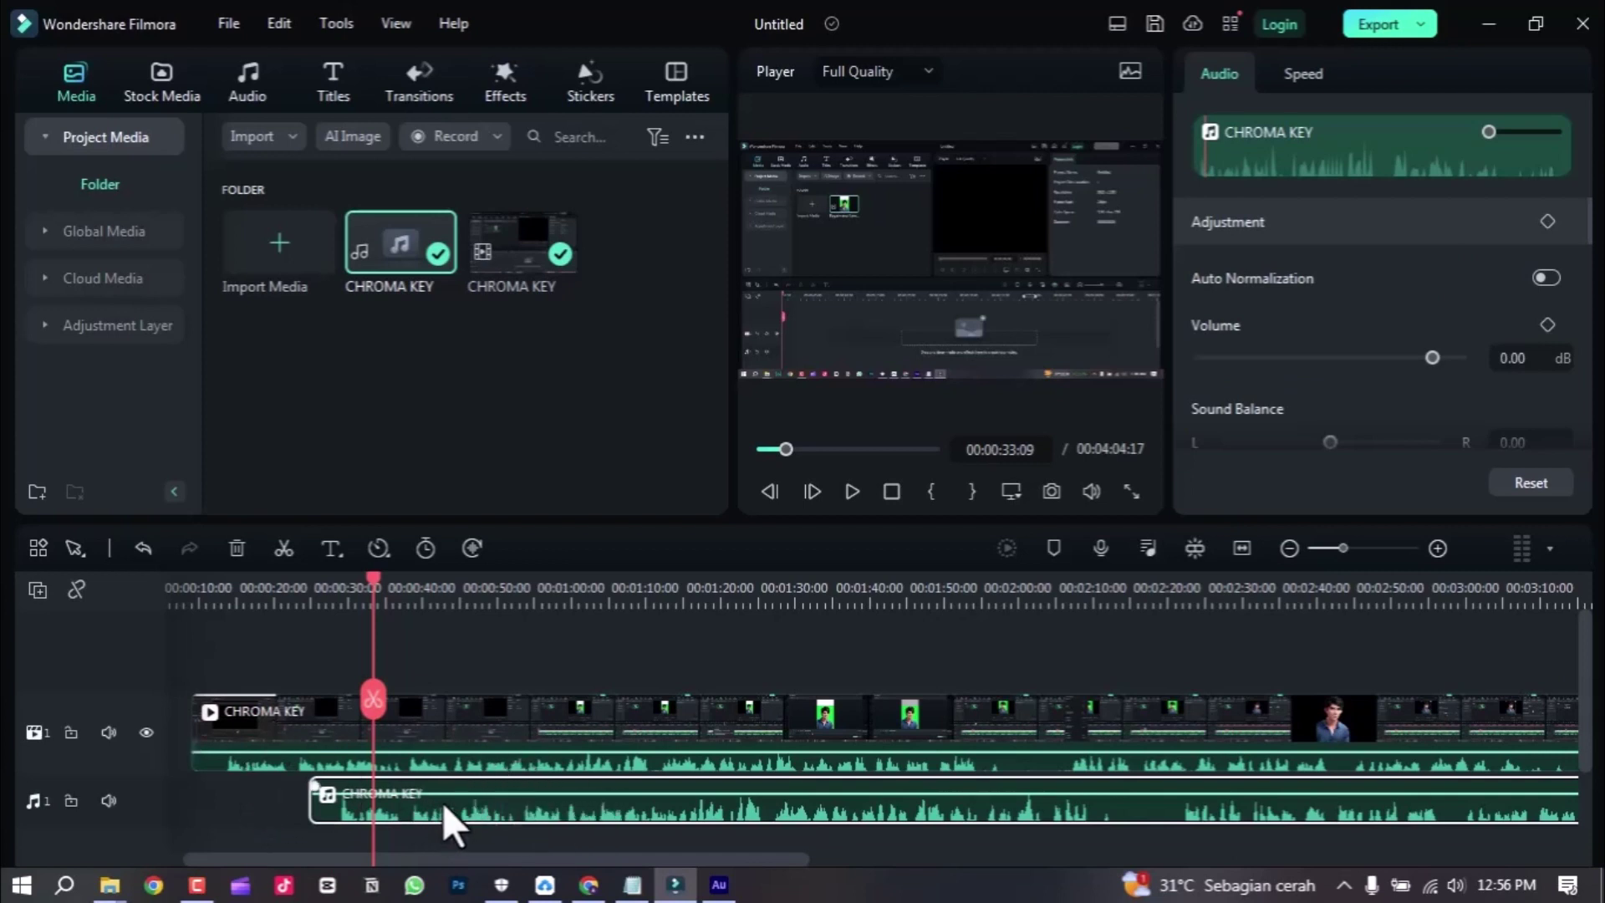
pyautogui.moveTo(390, 803)
pyautogui.mouseDown()
pyautogui.moveTo(287, 797)
pyautogui.moveTo(374, 800)
pyautogui.mouseUp()
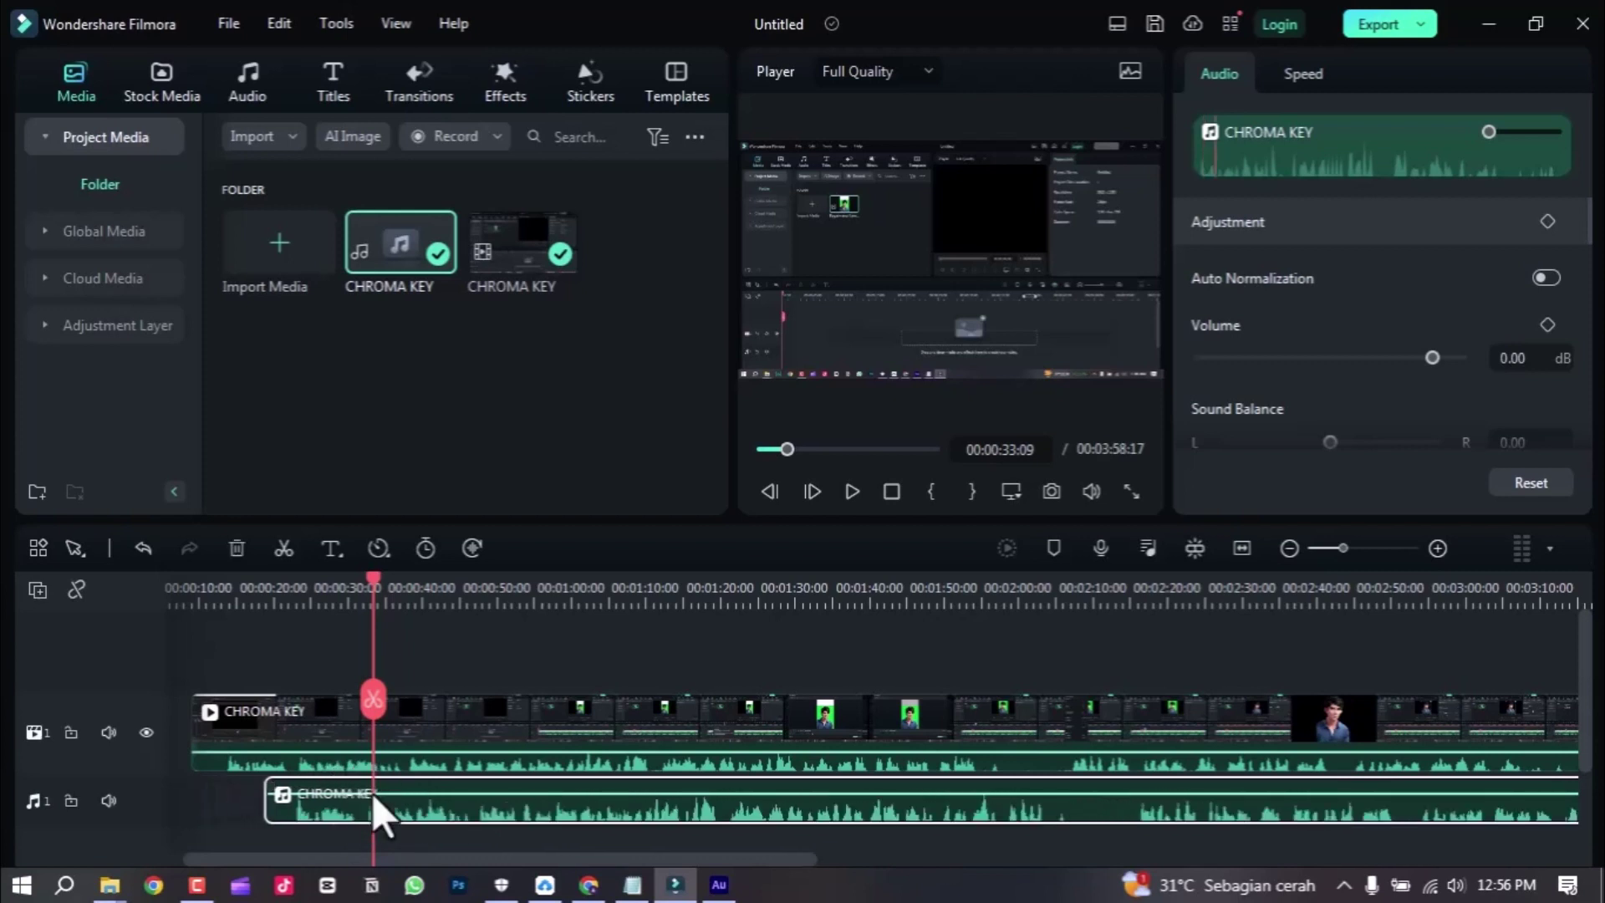
pyautogui.scroll(-1, 757, 769)
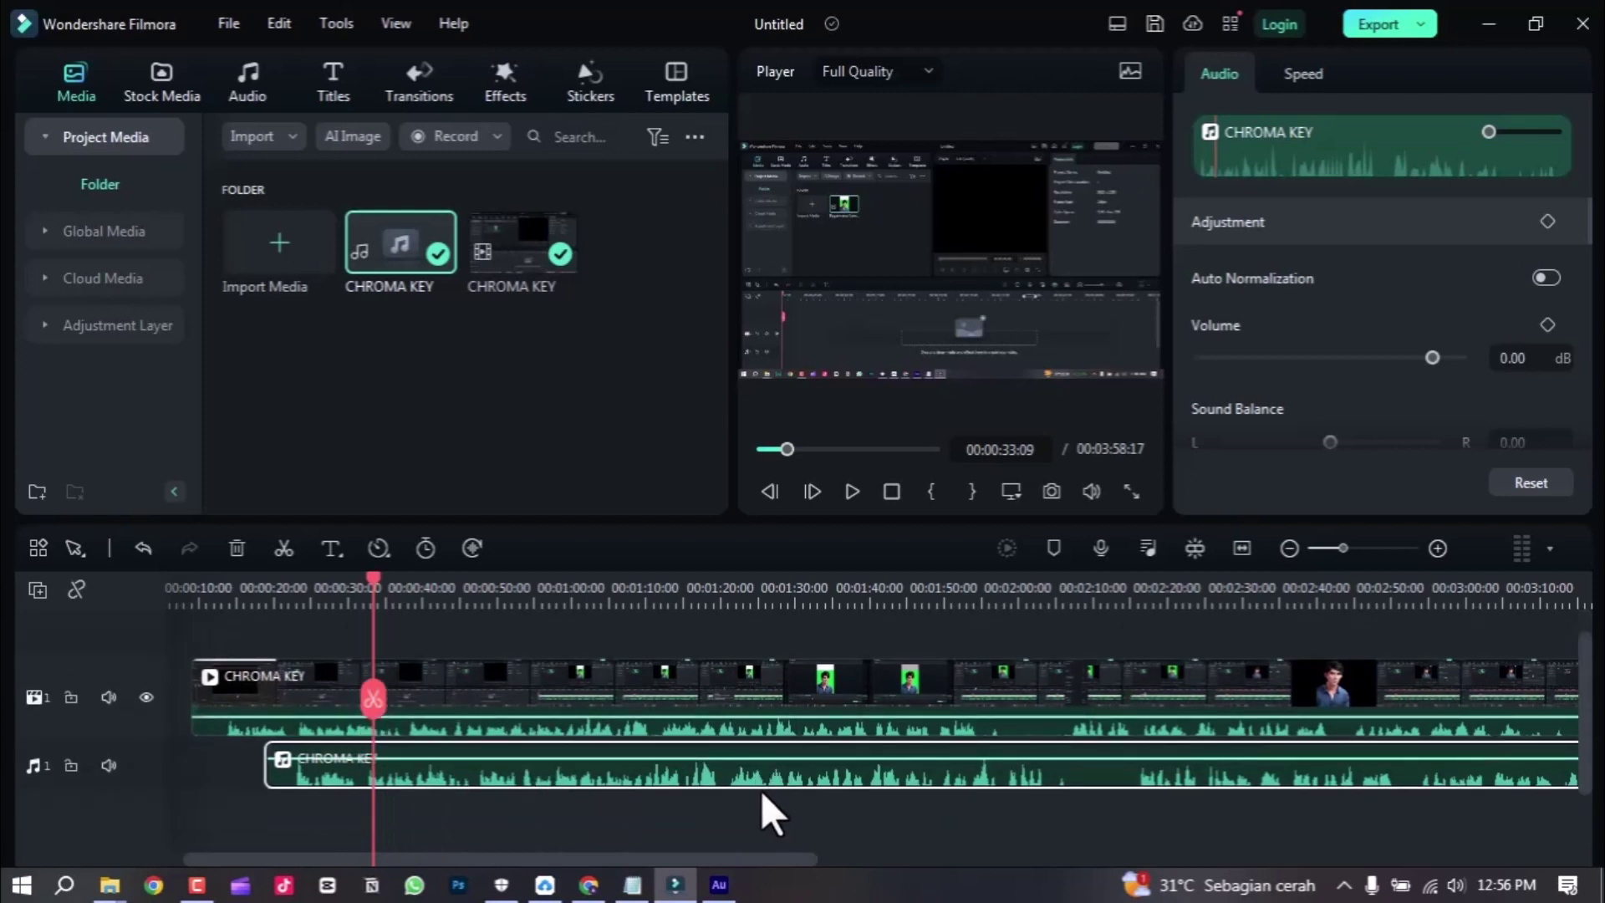
pyautogui.scroll(1, 763, 809)
pyautogui.scroll(-1, 661, 794)
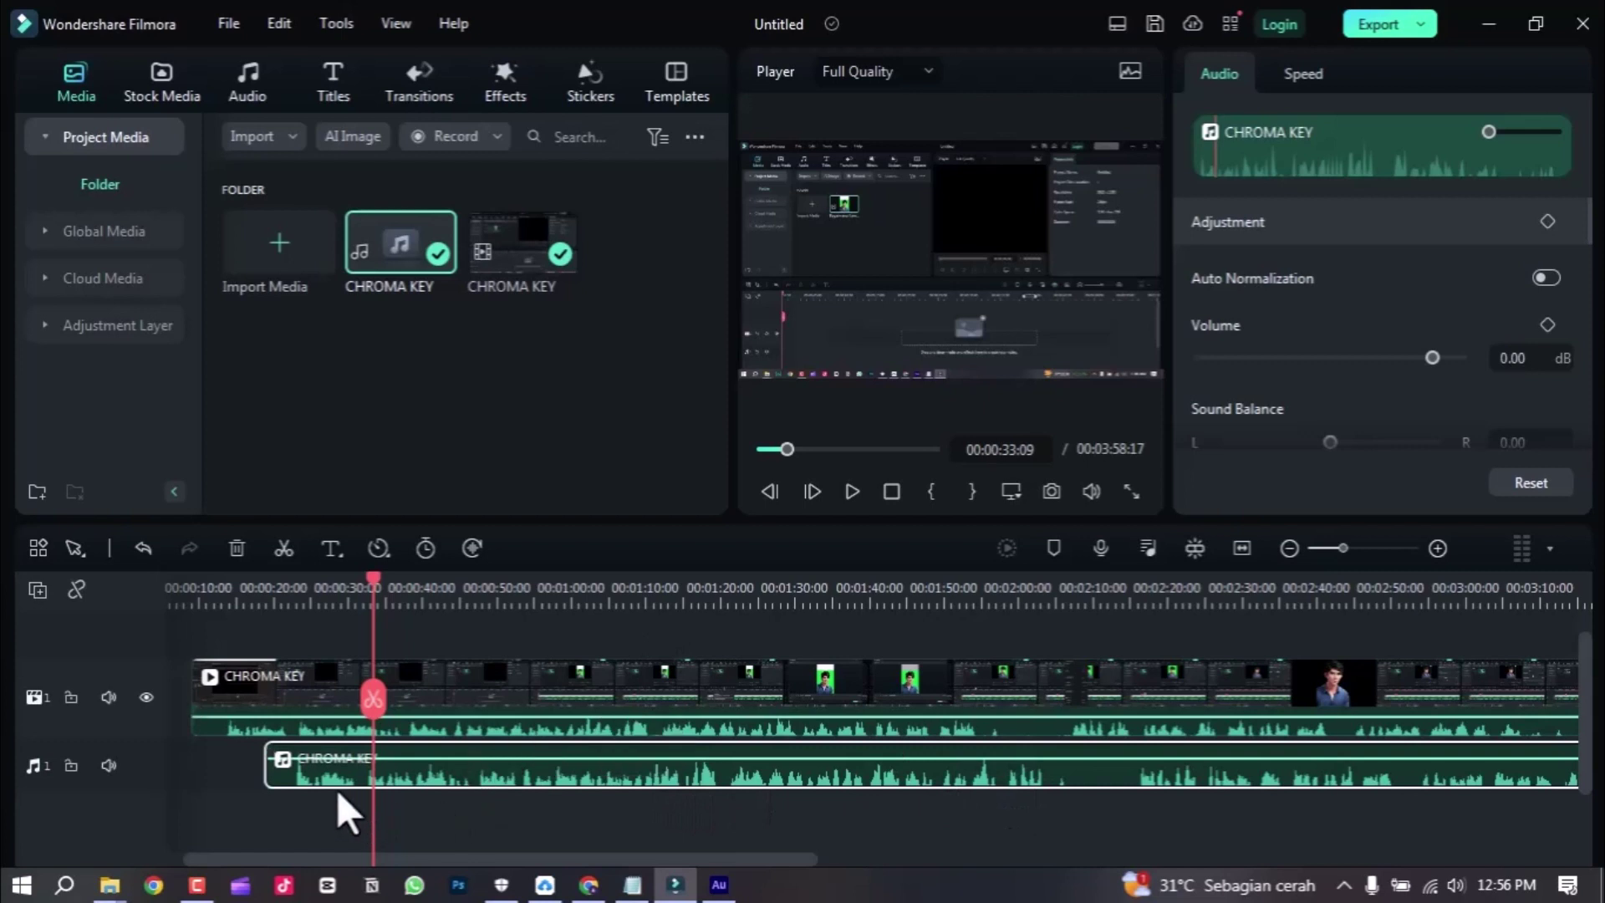
pyautogui.scroll(1, 237, 771)
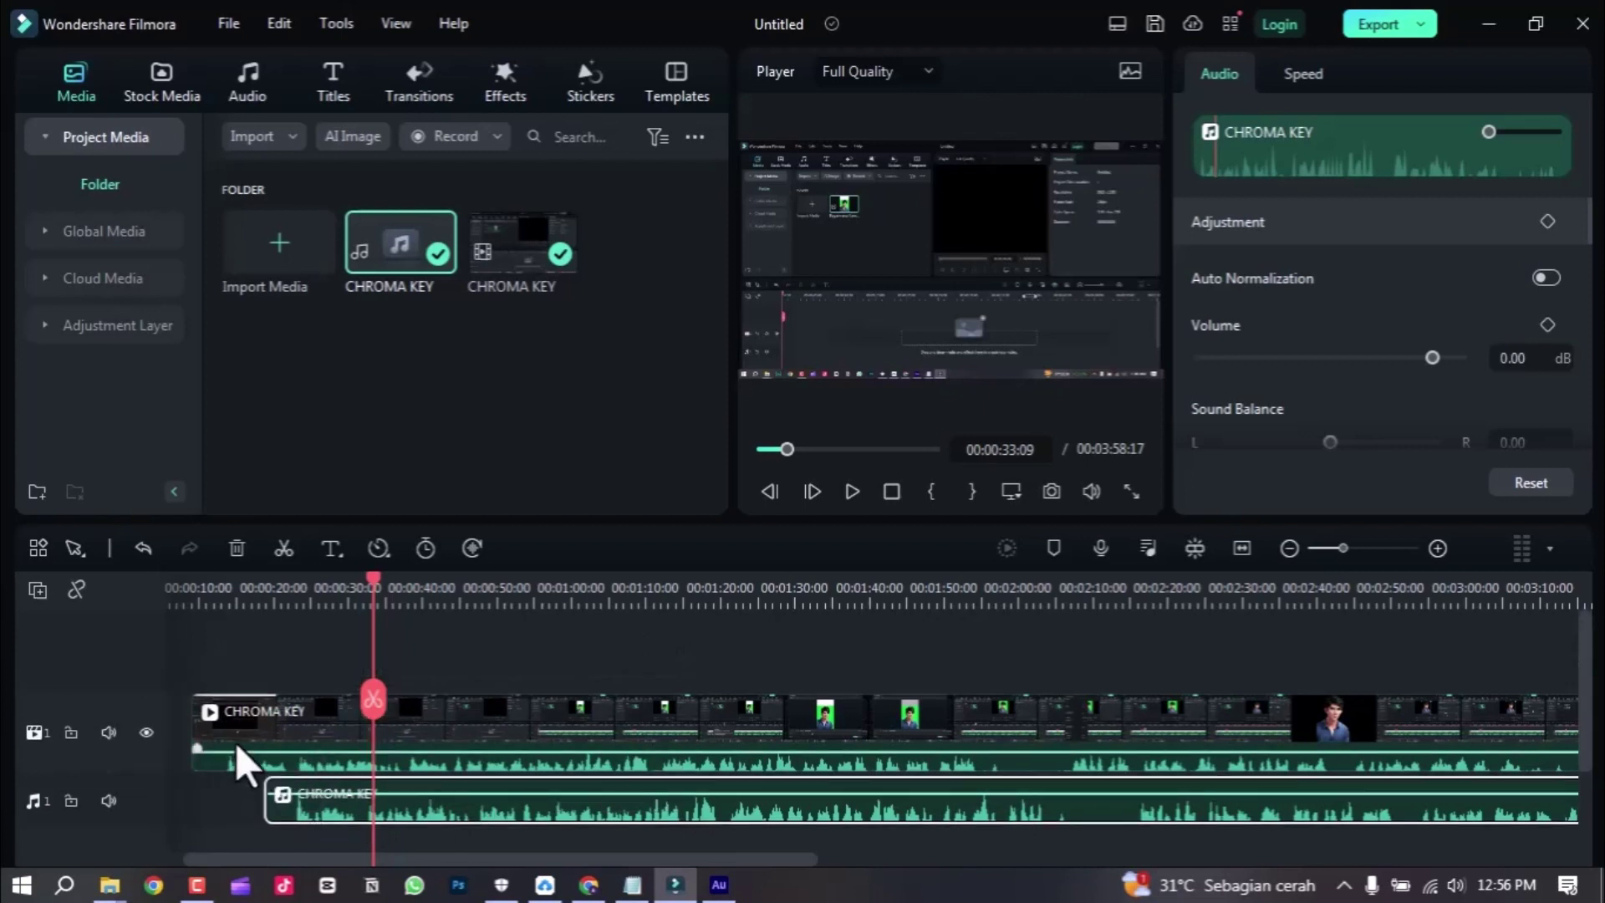
pyautogui.scroll(-1, 418, 748)
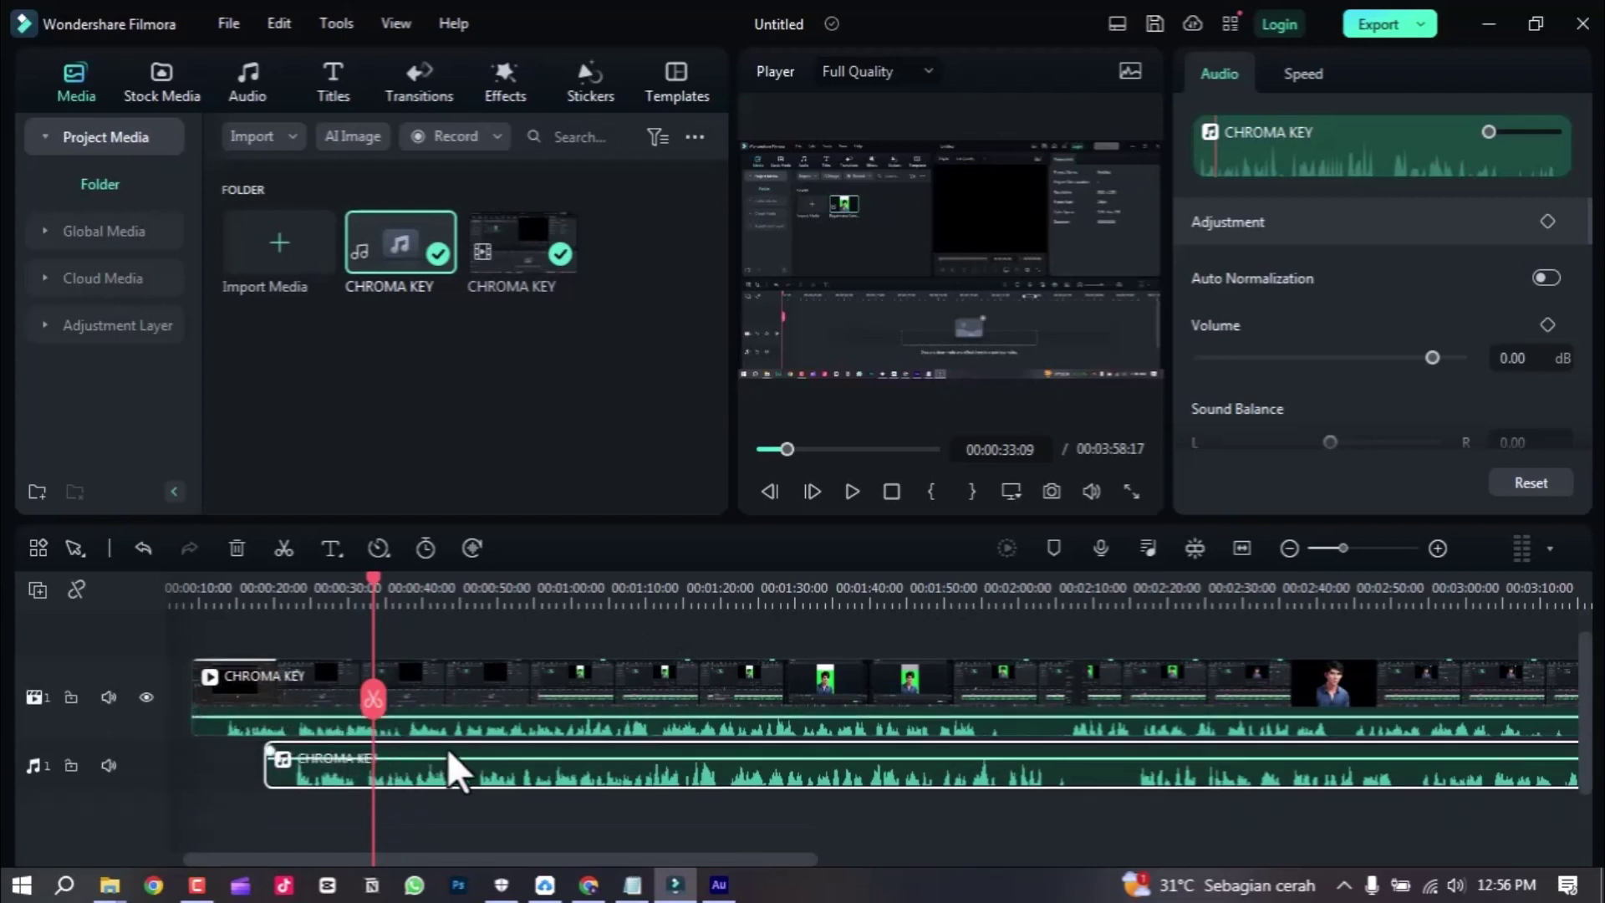
pyautogui.scroll(1, 450, 749)
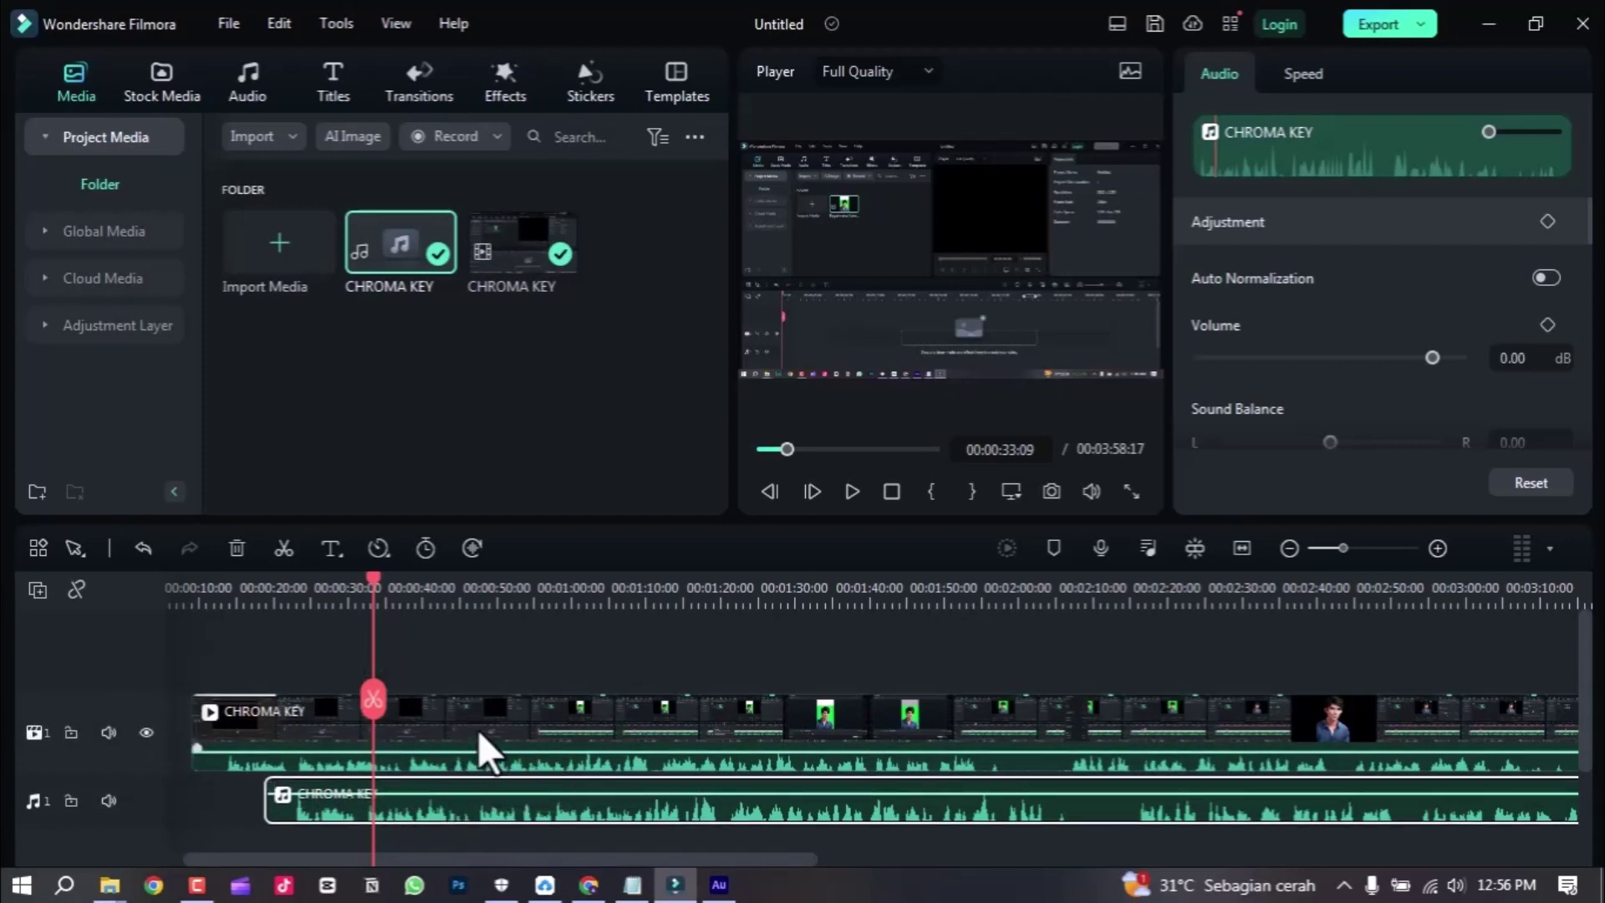
pyautogui.click(481, 736)
pyautogui.scroll(-2, 595, 776)
pyautogui.moveTo(748, 813); pyautogui.dragTo(470, 637)
pyautogui.scroll(1, 790, 809)
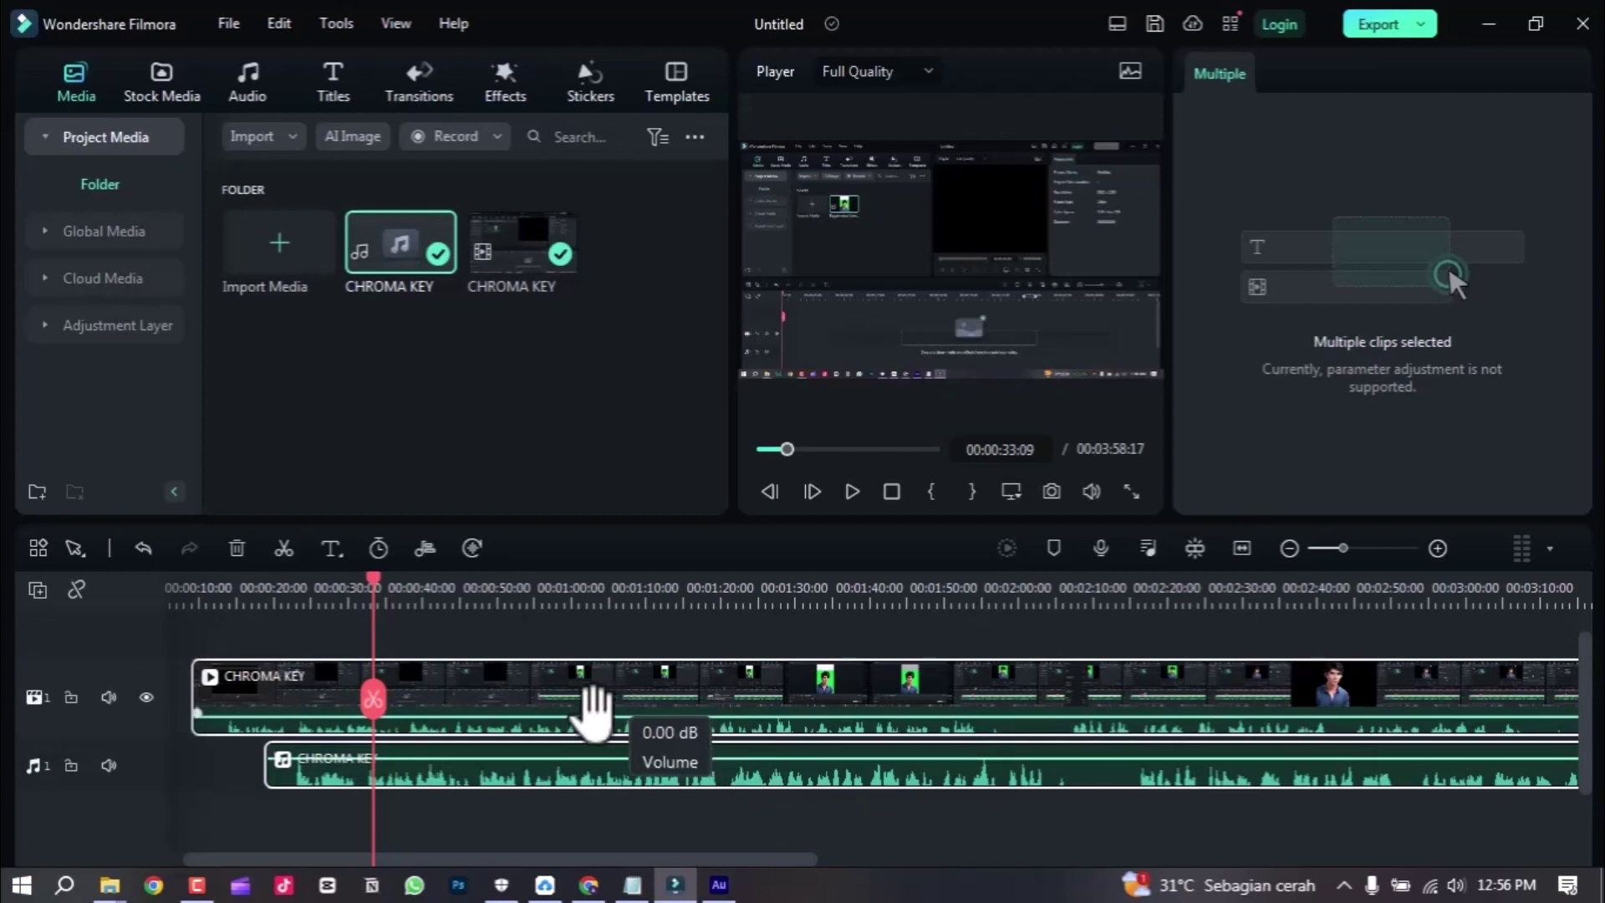
pyautogui.click(334, 23)
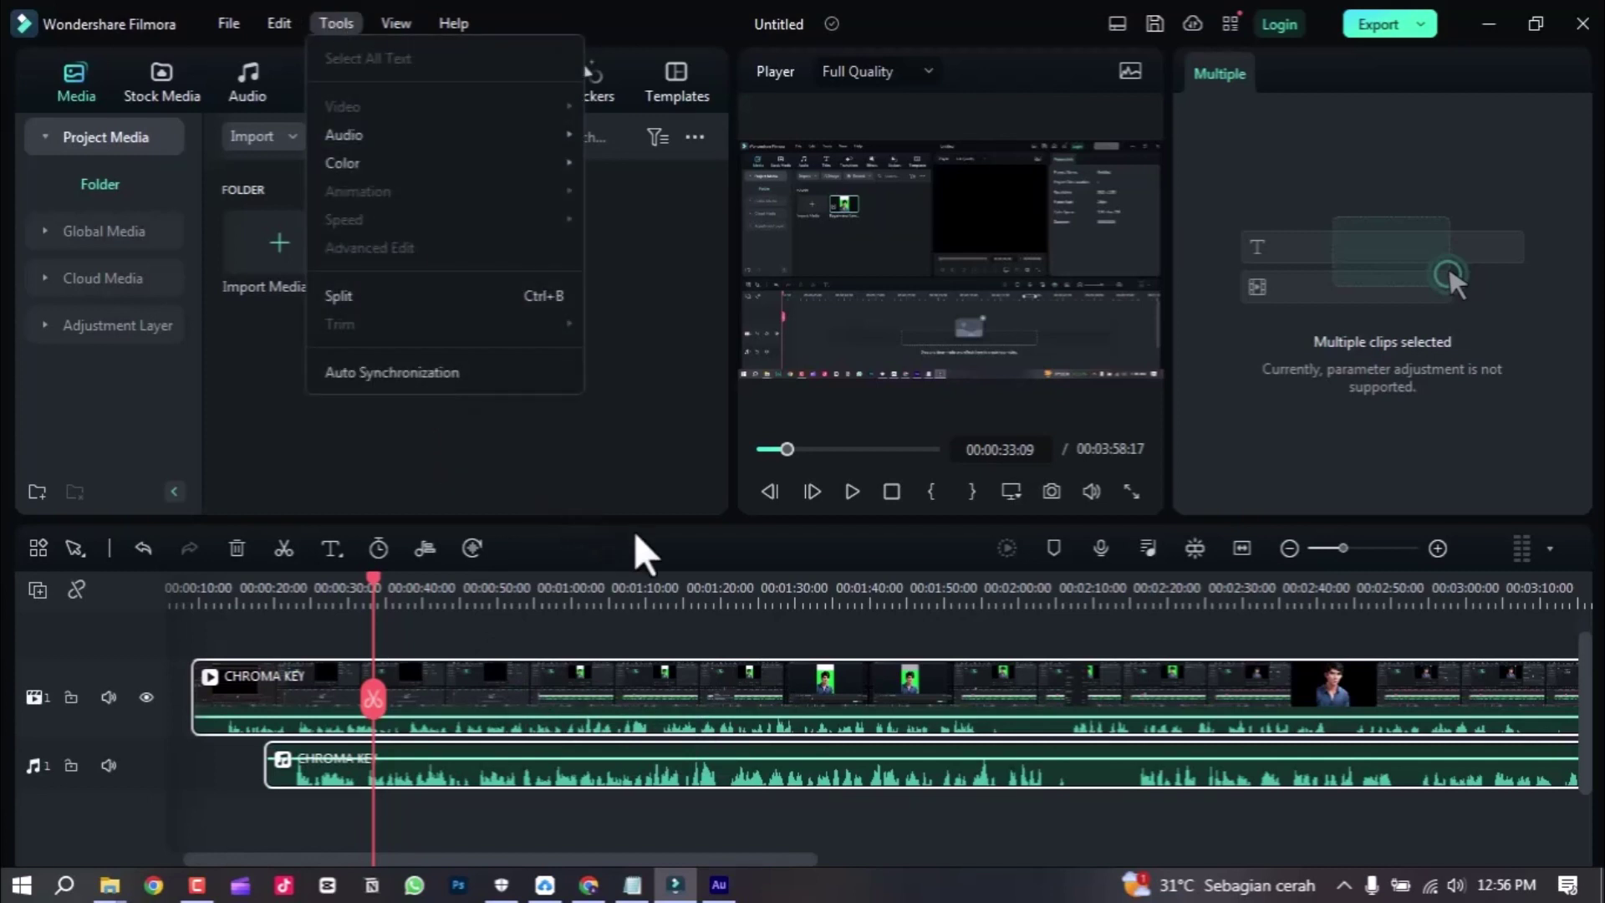
pyautogui.click(179, 763)
# Align the CHROMA KEY video and audio clips on the timeline using Auto Synchronization
pyautogui.click(599, 755)
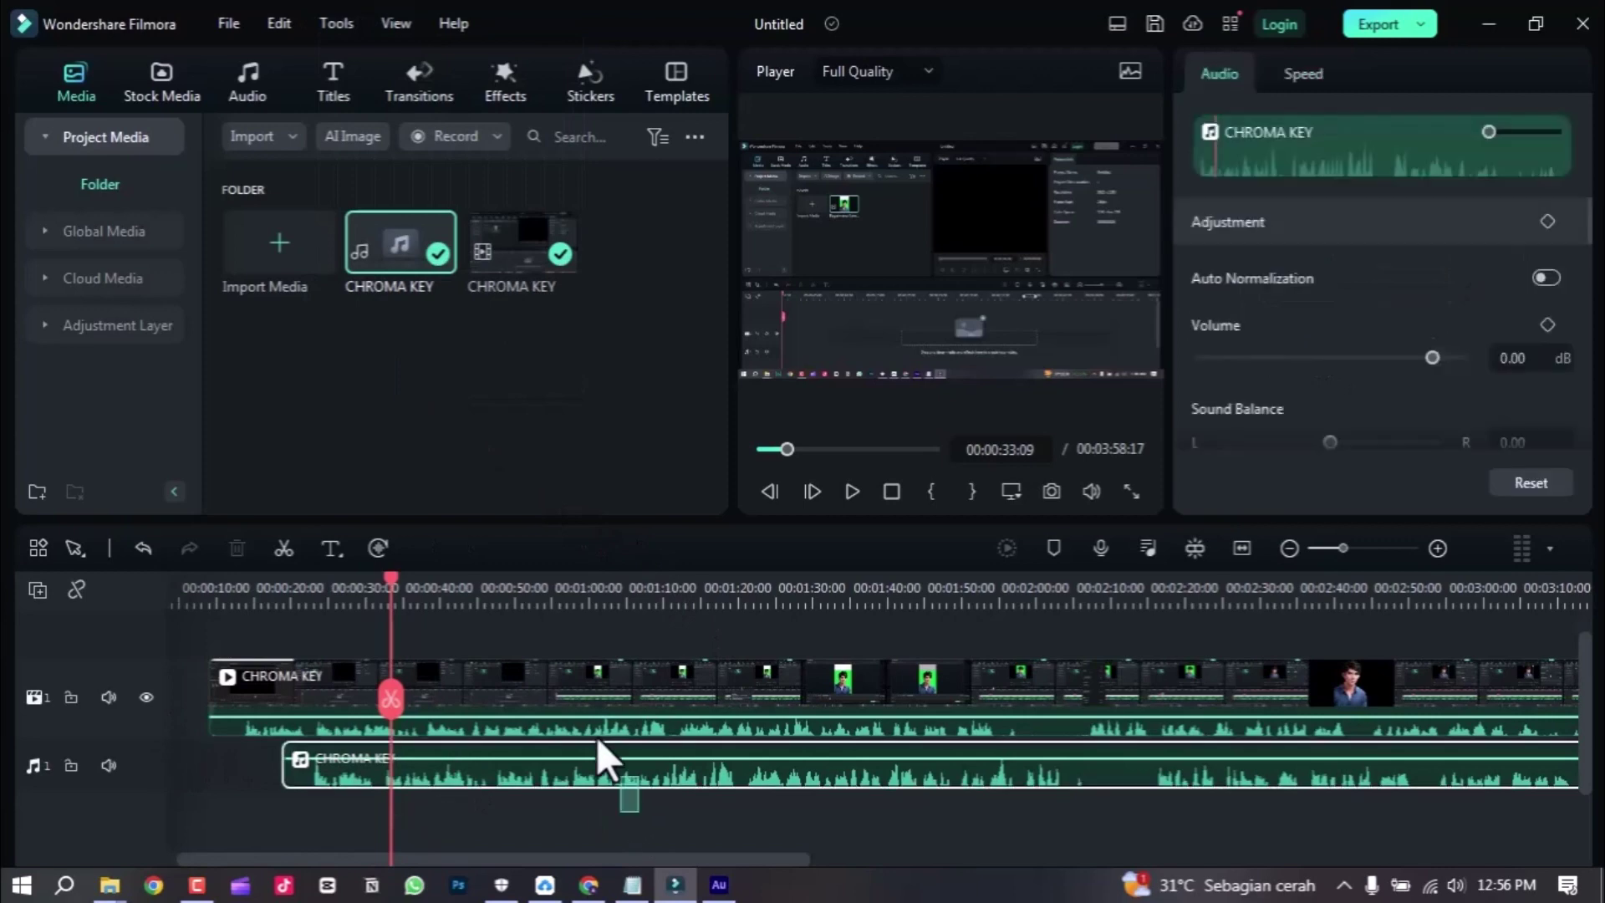
pyautogui.keyDown('ctrl'); pyautogui.click(565, 675); pyautogui.keyUp('ctrl')
pyautogui.rightClick(565, 679)
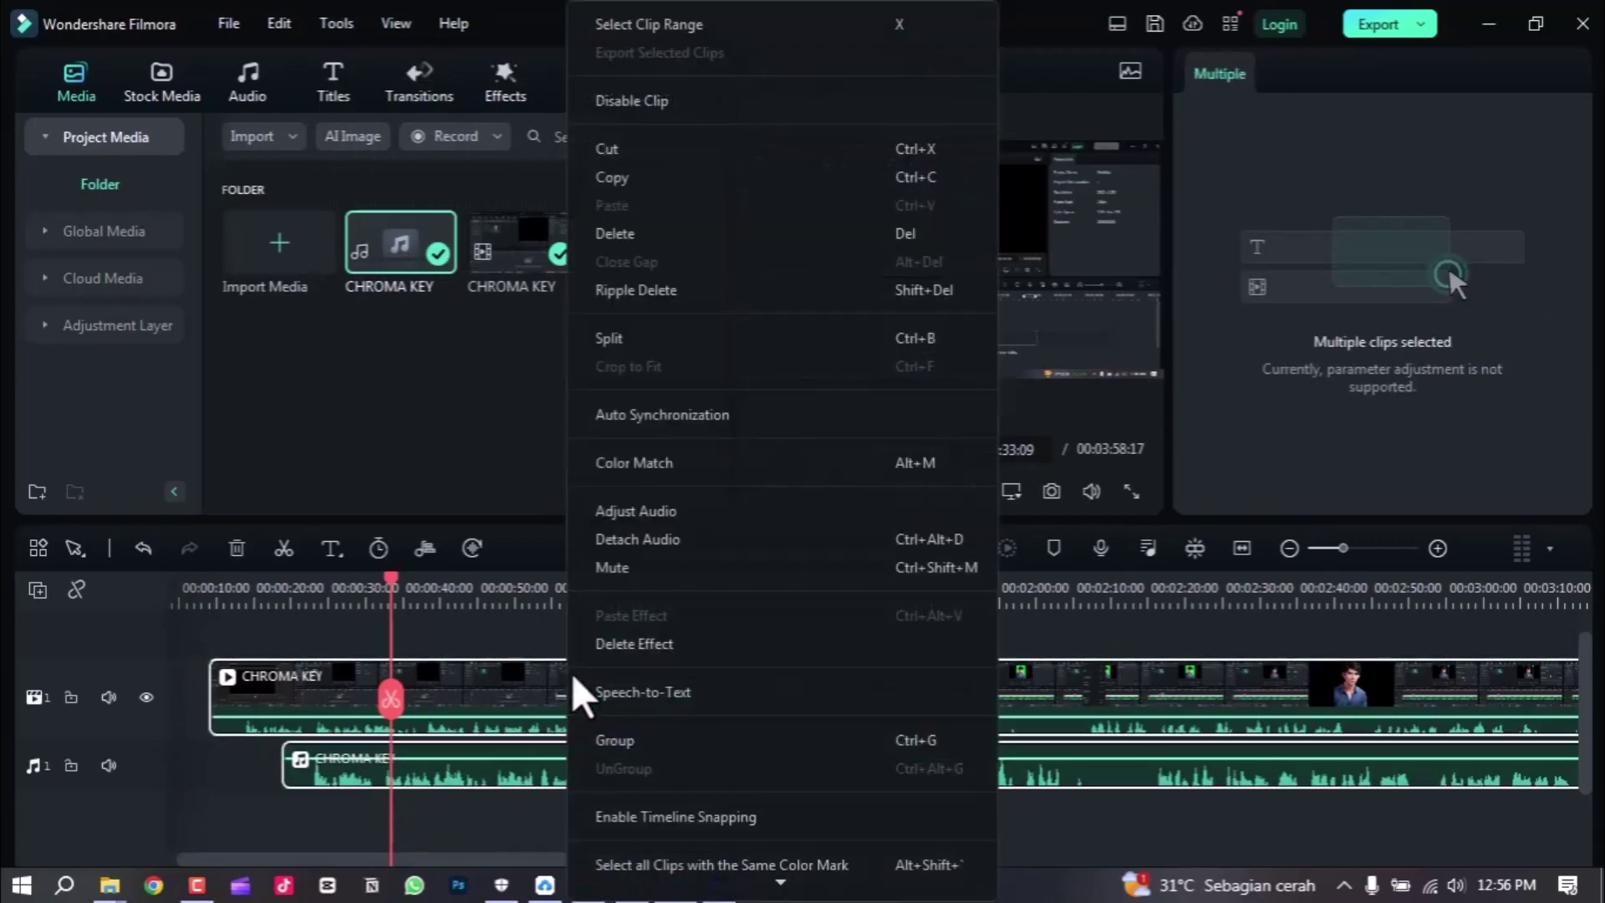
pyautogui.click(663, 414)
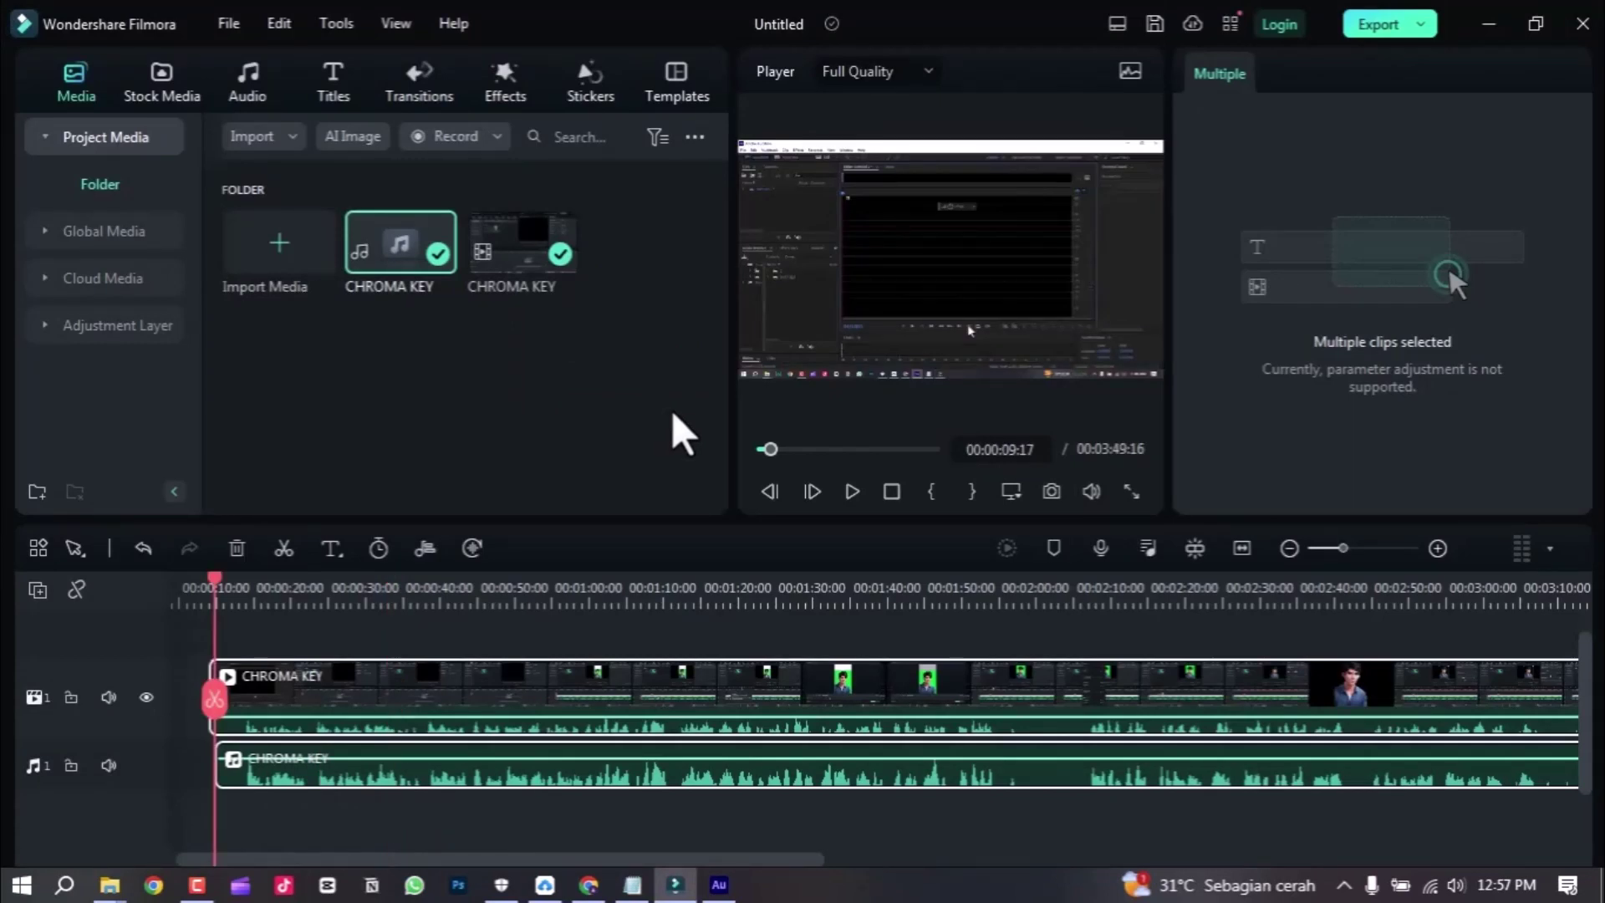
# Examine how the two clips line up at their start and end, and play both tracks together from about 00:01:16
pyautogui.hscroll(-1, 410, 740)
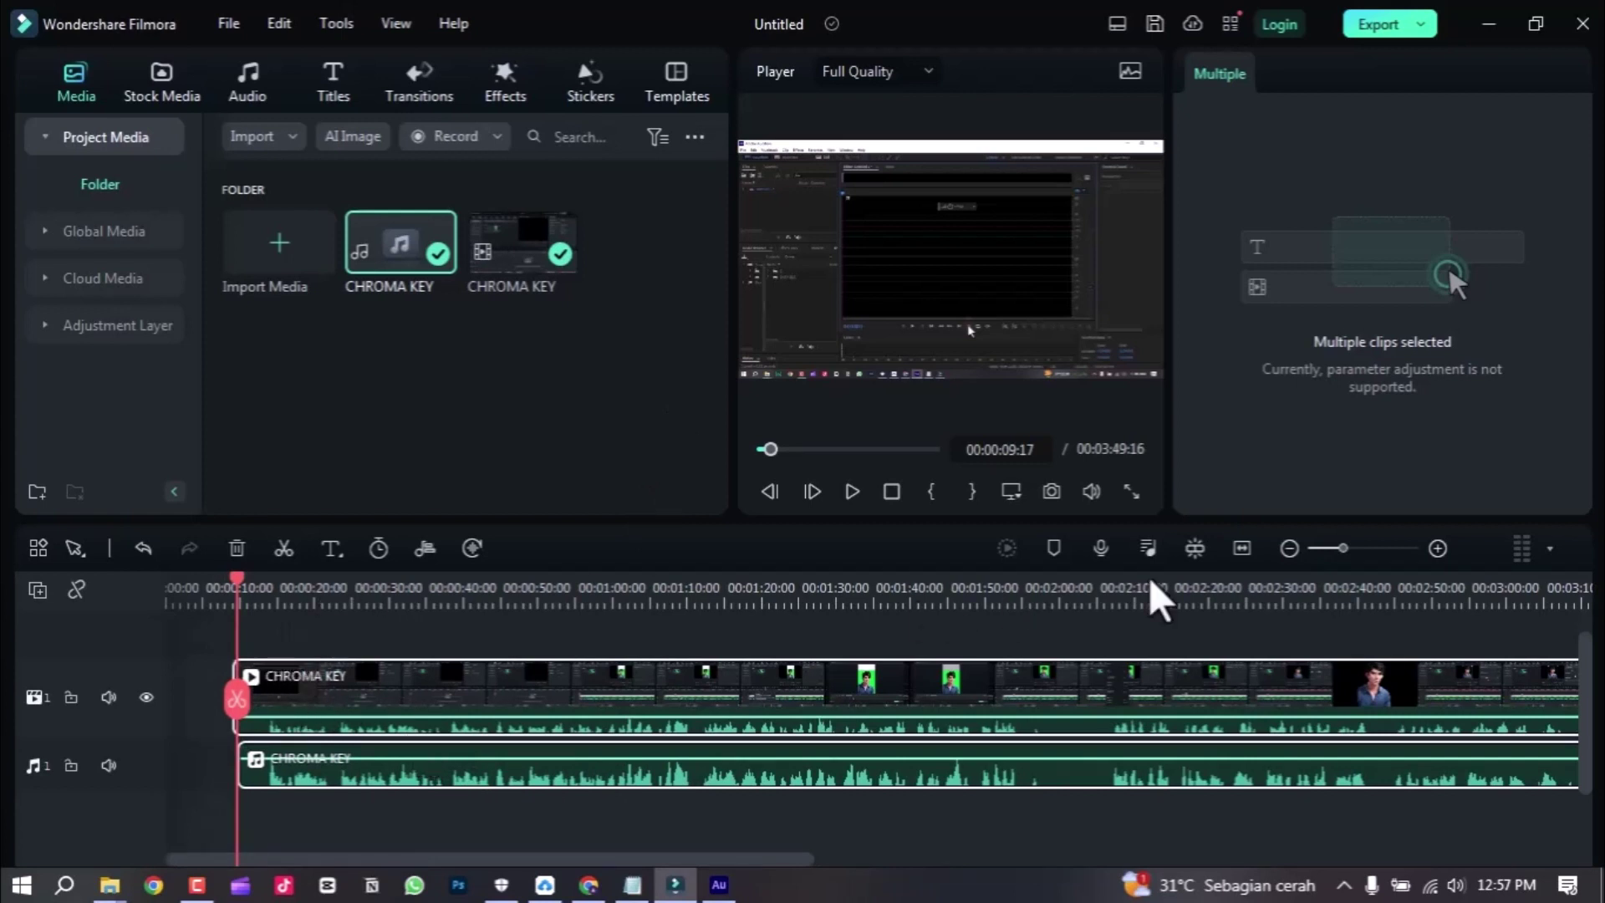
pyautogui.moveTo(1343, 549); pyautogui.dragTo(1382, 547)
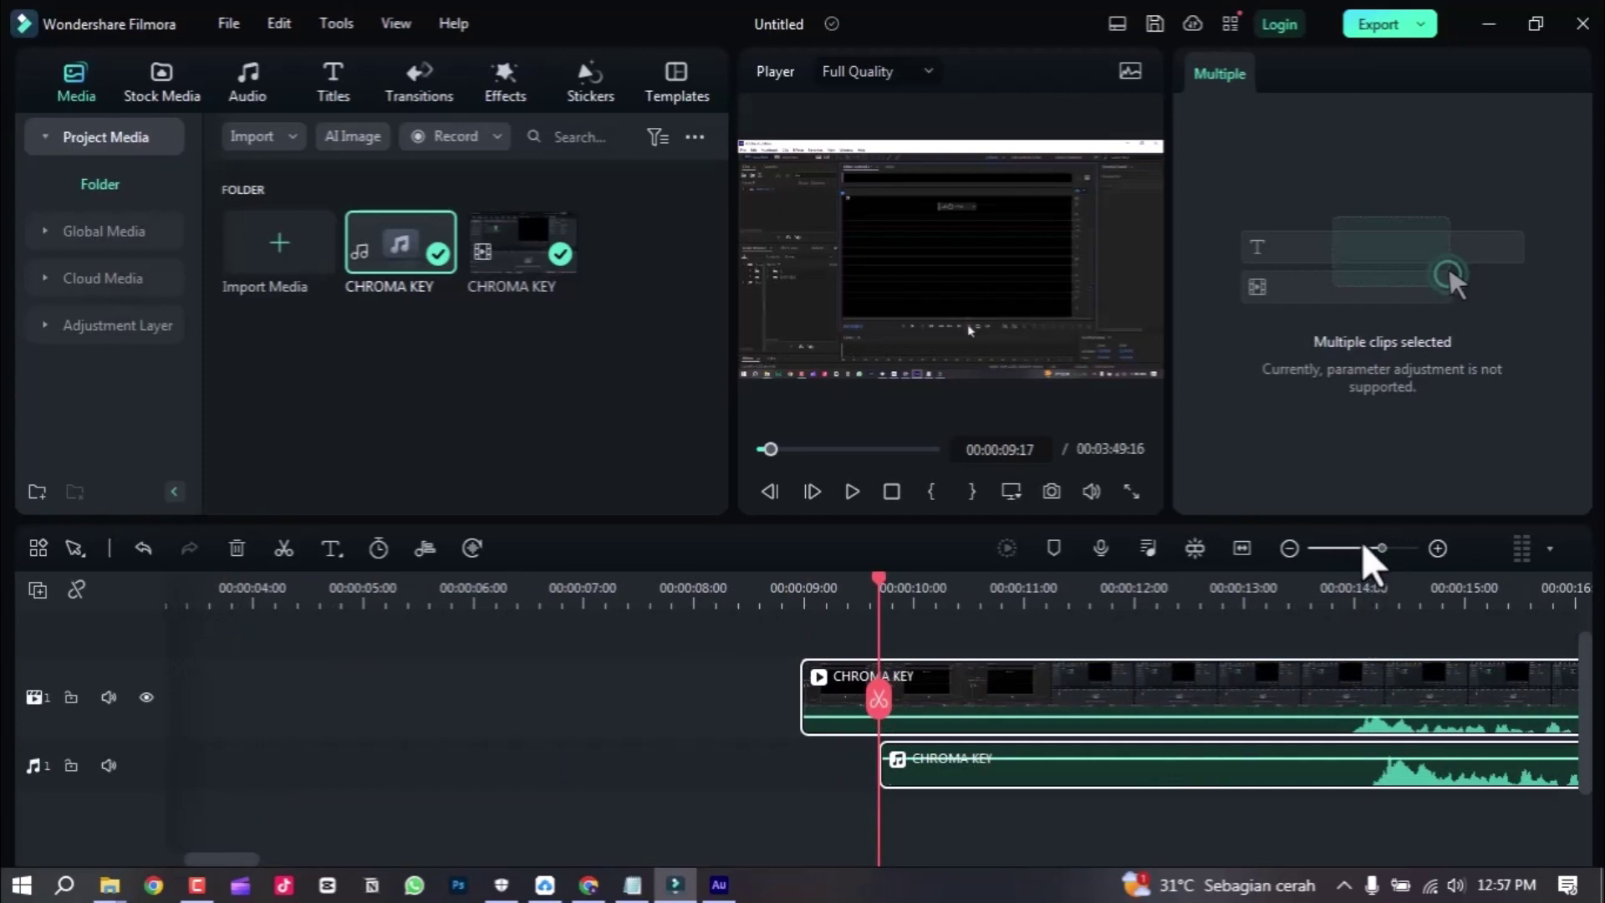
pyautogui.moveTo(1381, 548); pyautogui.dragTo(1341, 562)
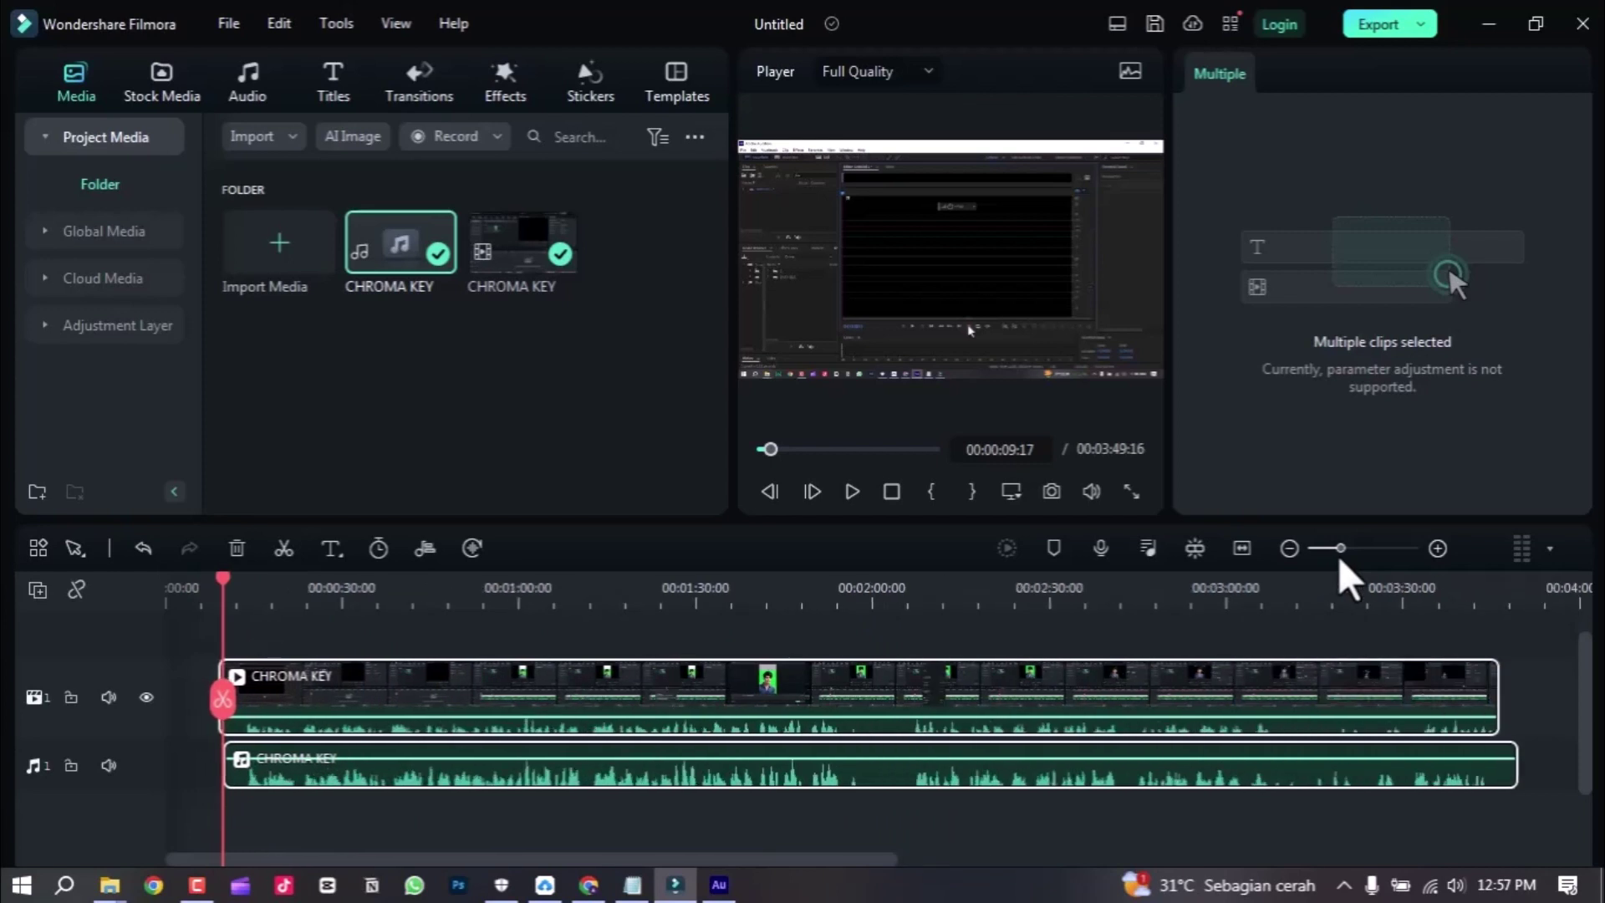
pyautogui.click(611, 615)
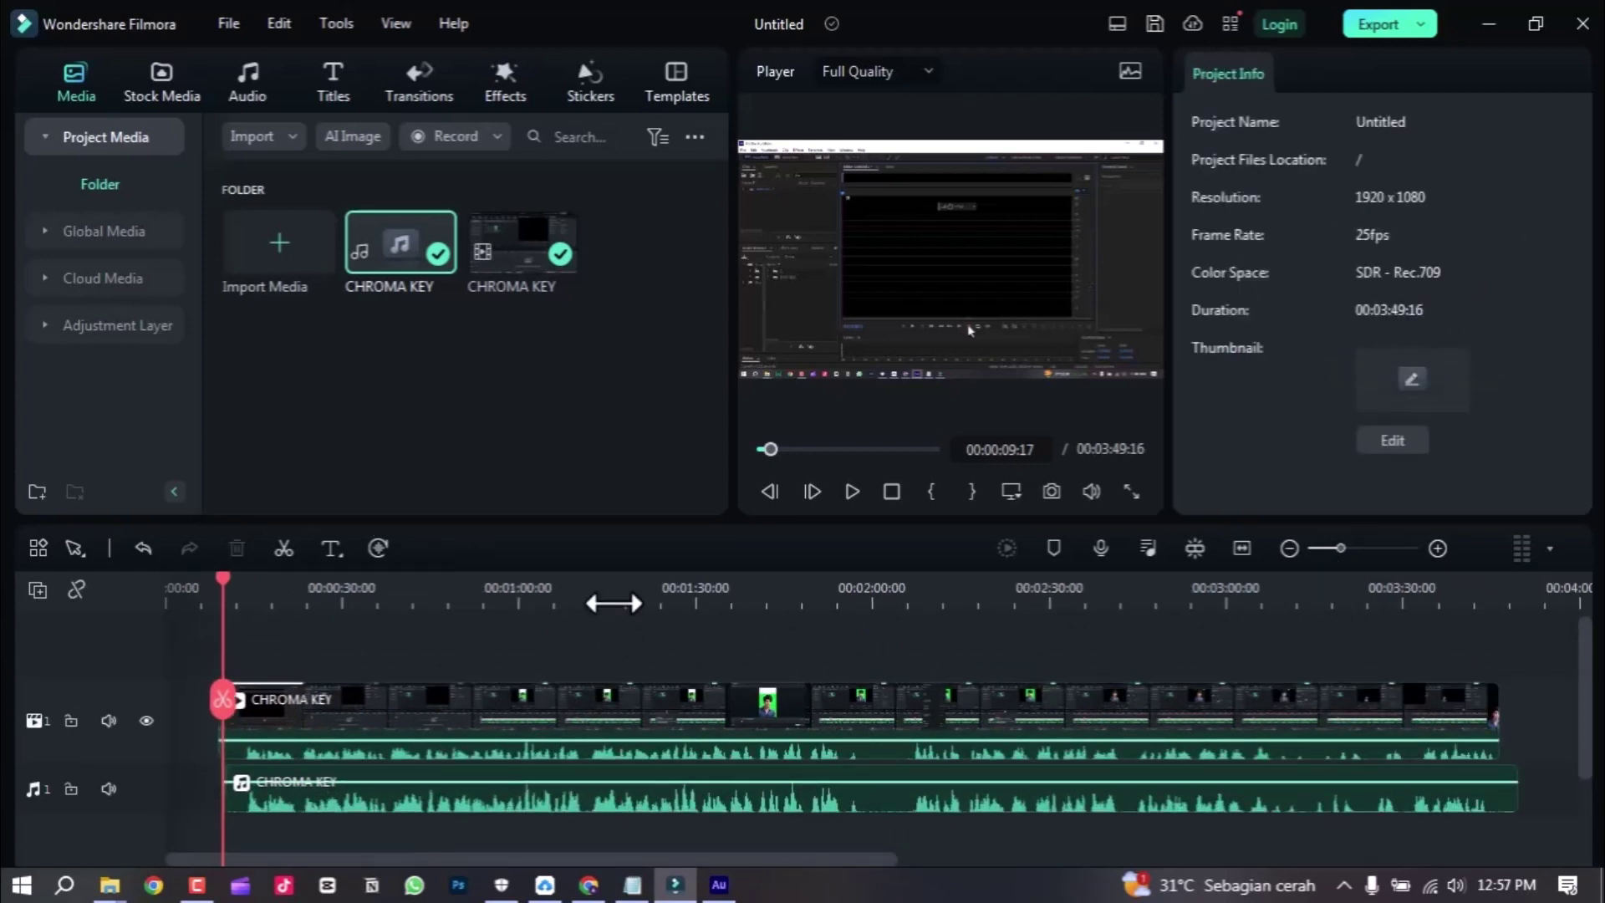
pyautogui.click(616, 608)
pyautogui.press('space')
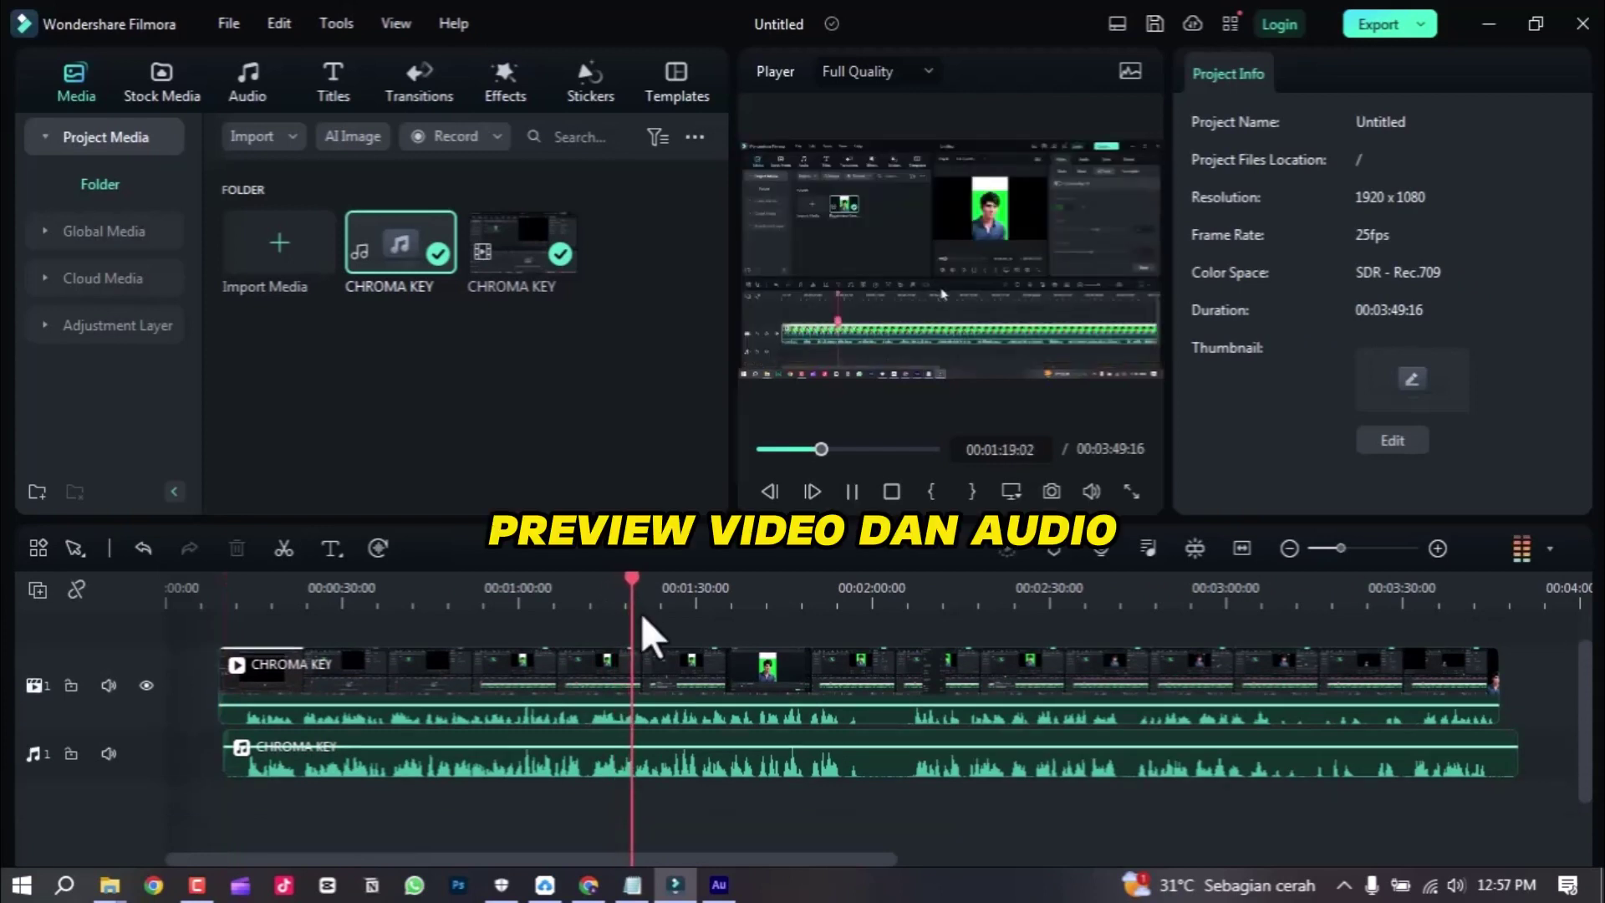
pyautogui.scroll(-1, 643, 635)
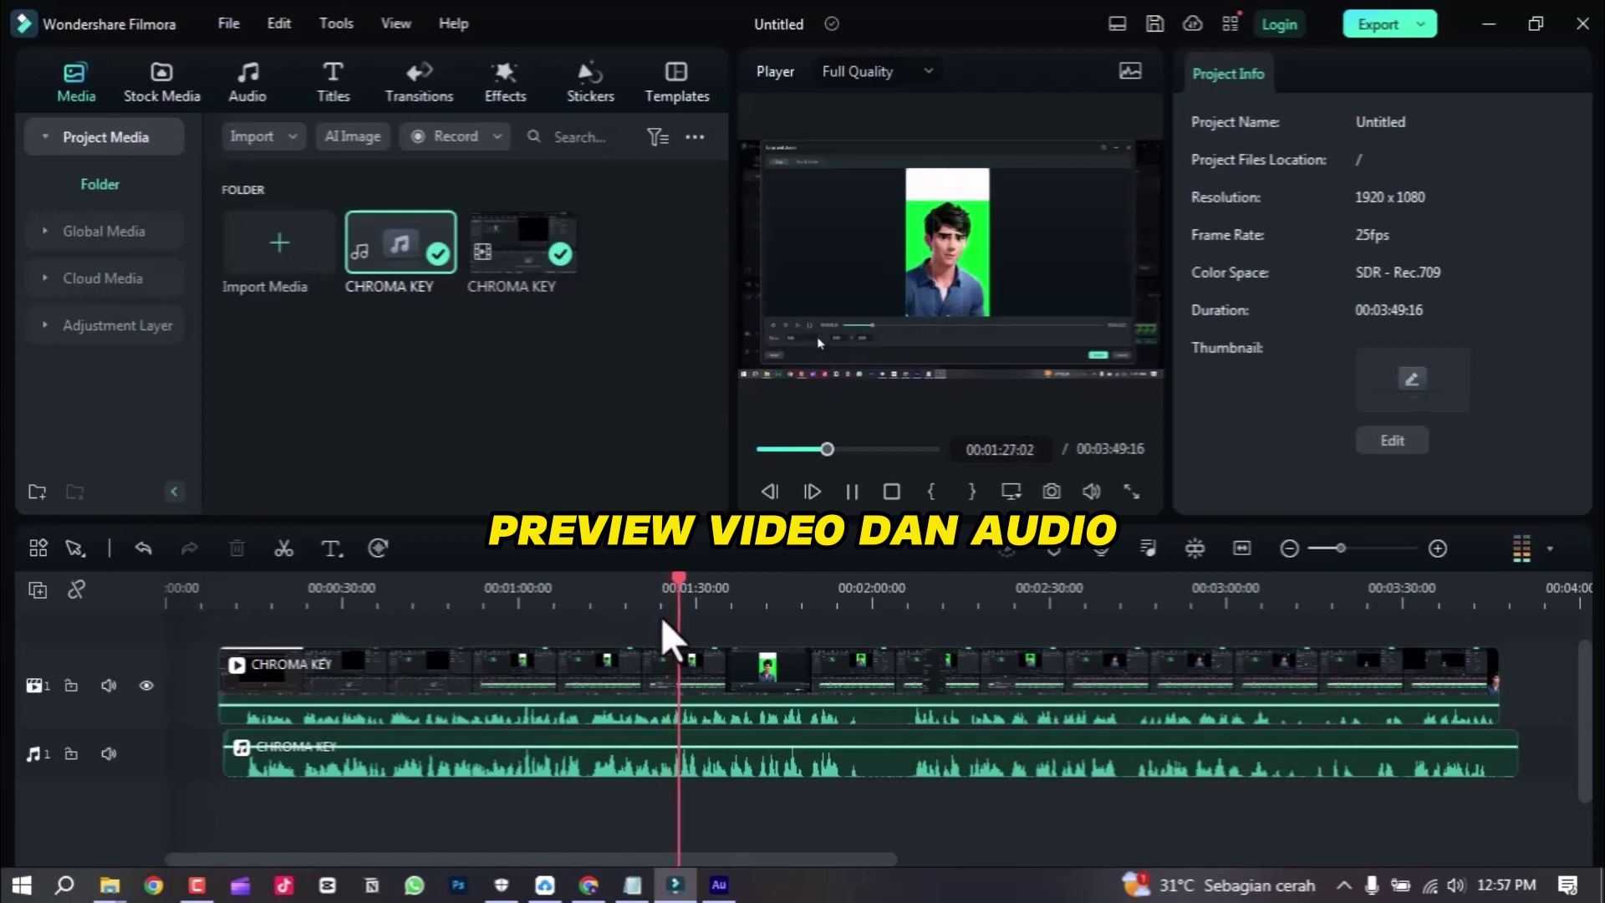
pyautogui.press('space')
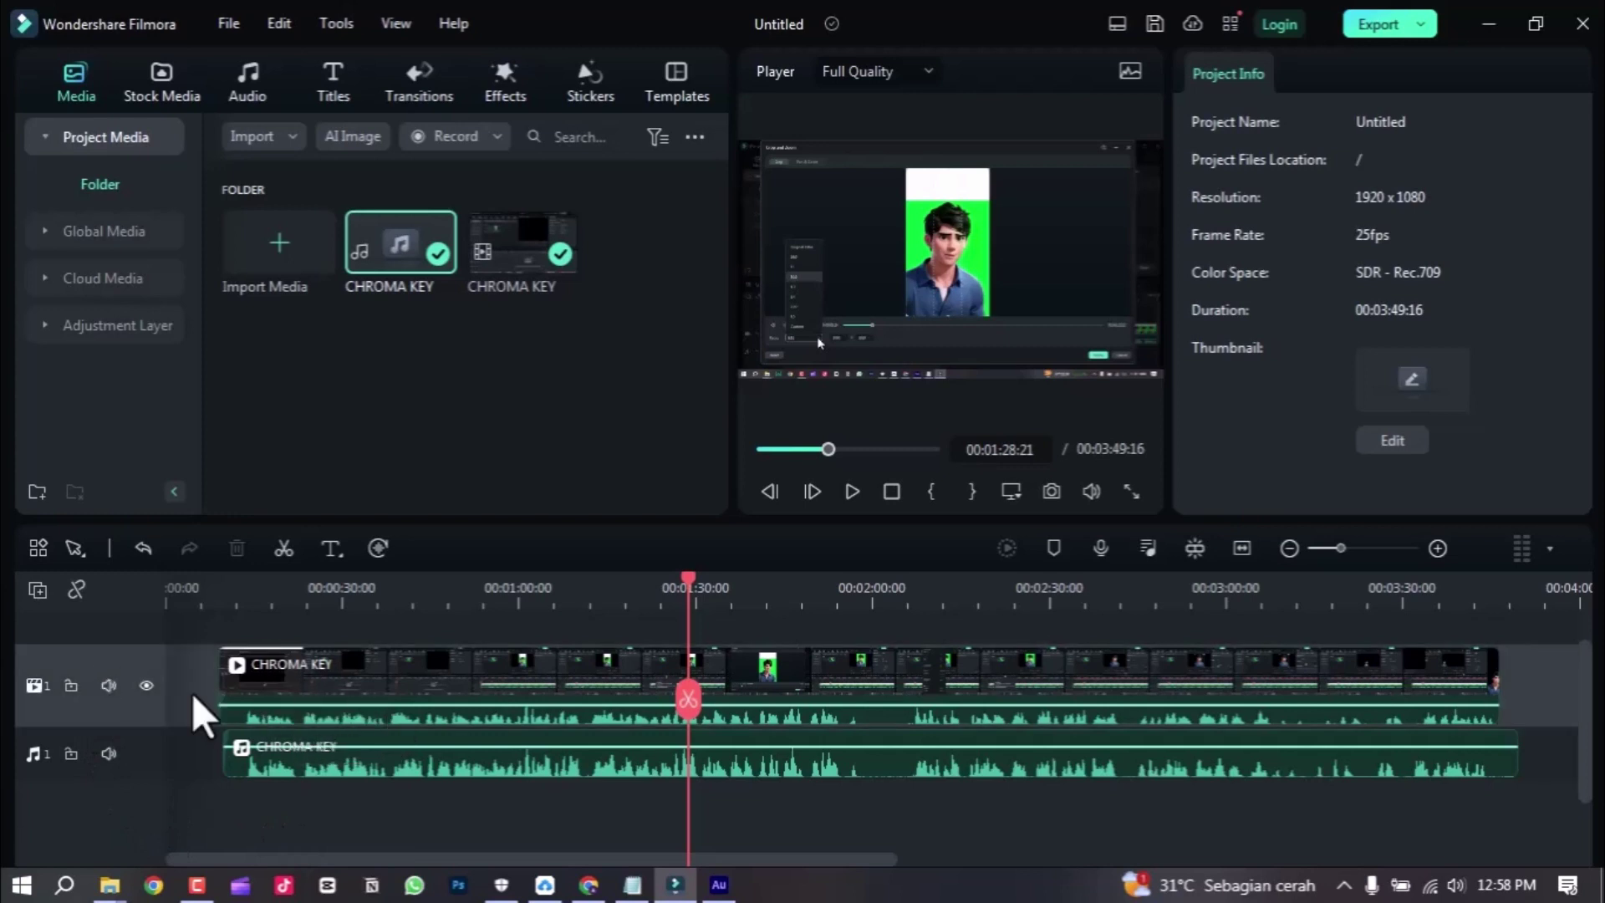
# Listen to the separately recorded audio with the video track muted, and restore the video track's sound
pyautogui.click(109, 686)
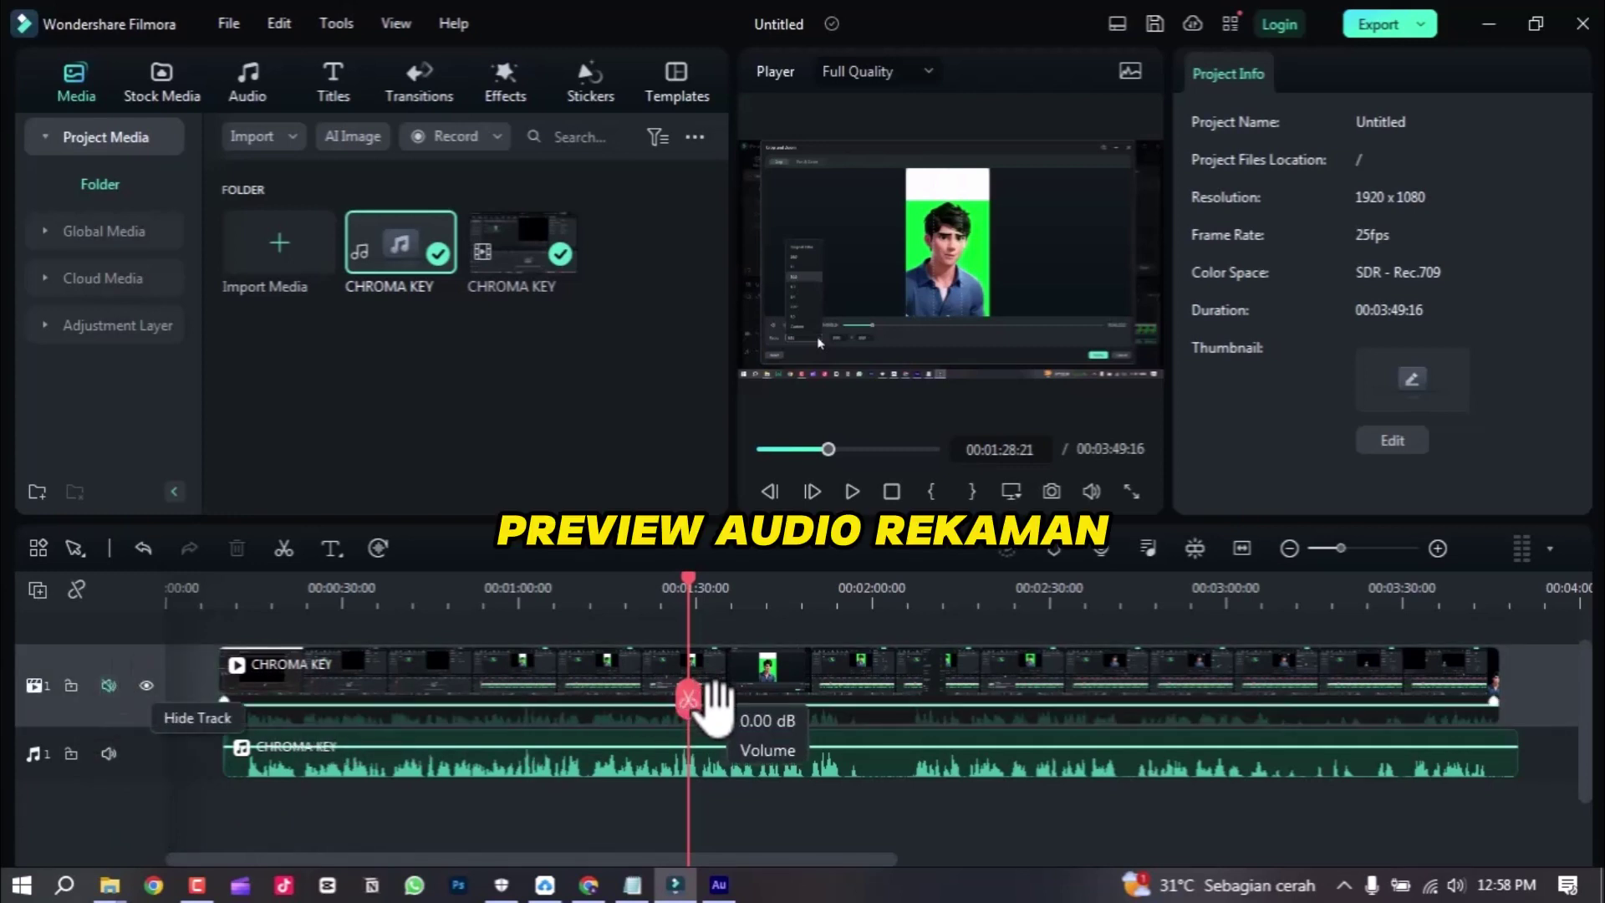
pyautogui.press('space')
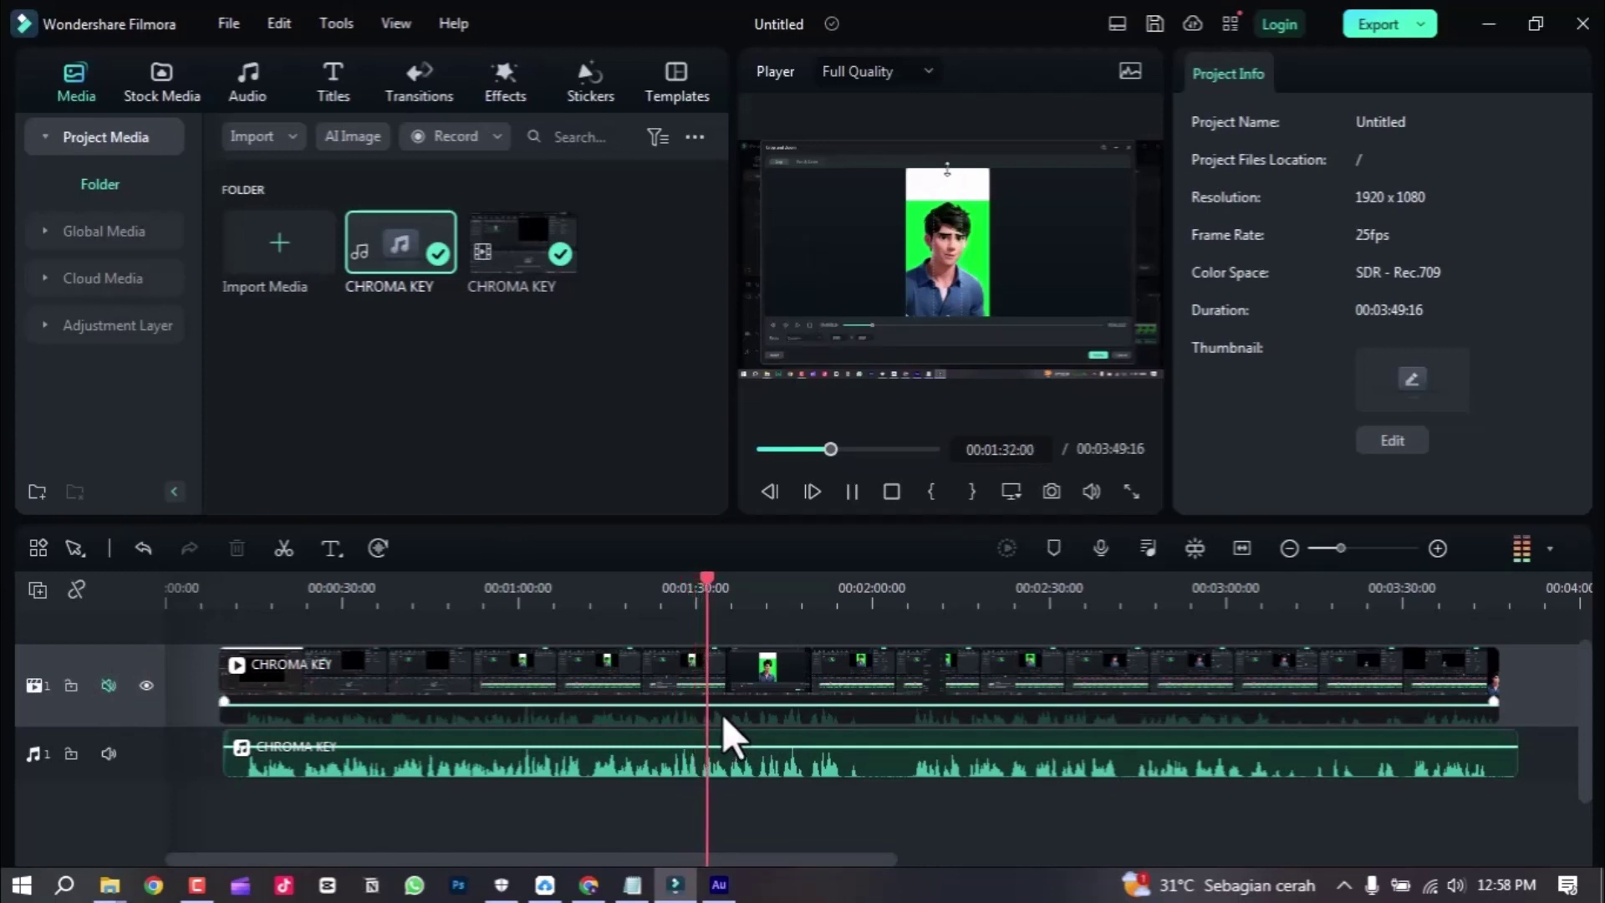
pyautogui.press('space')
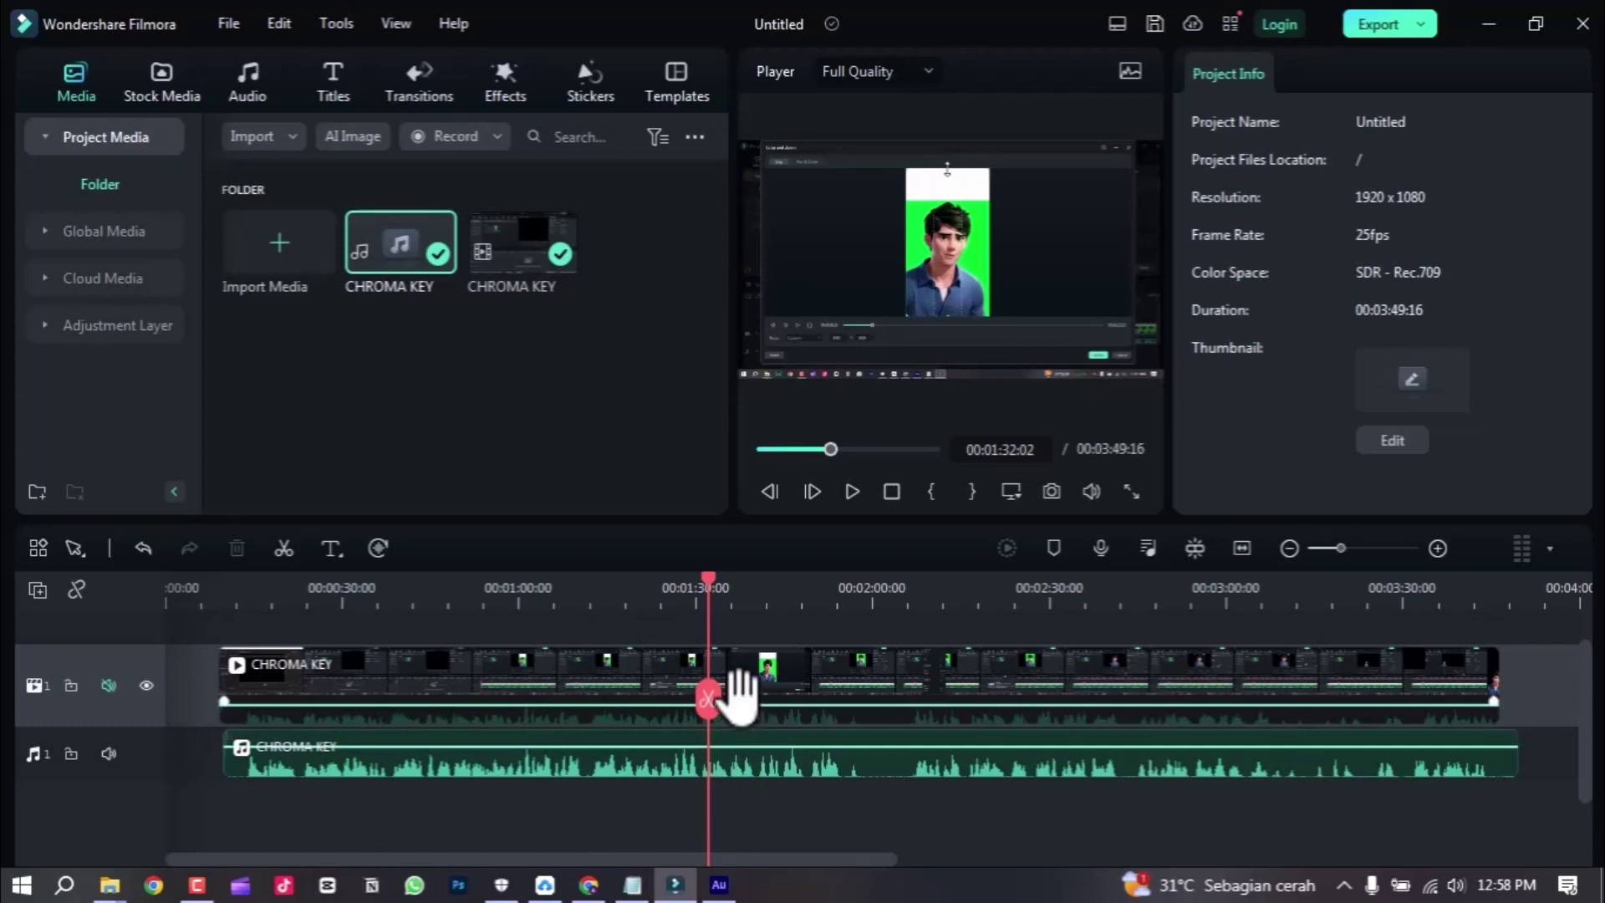
pyautogui.click(109, 685)
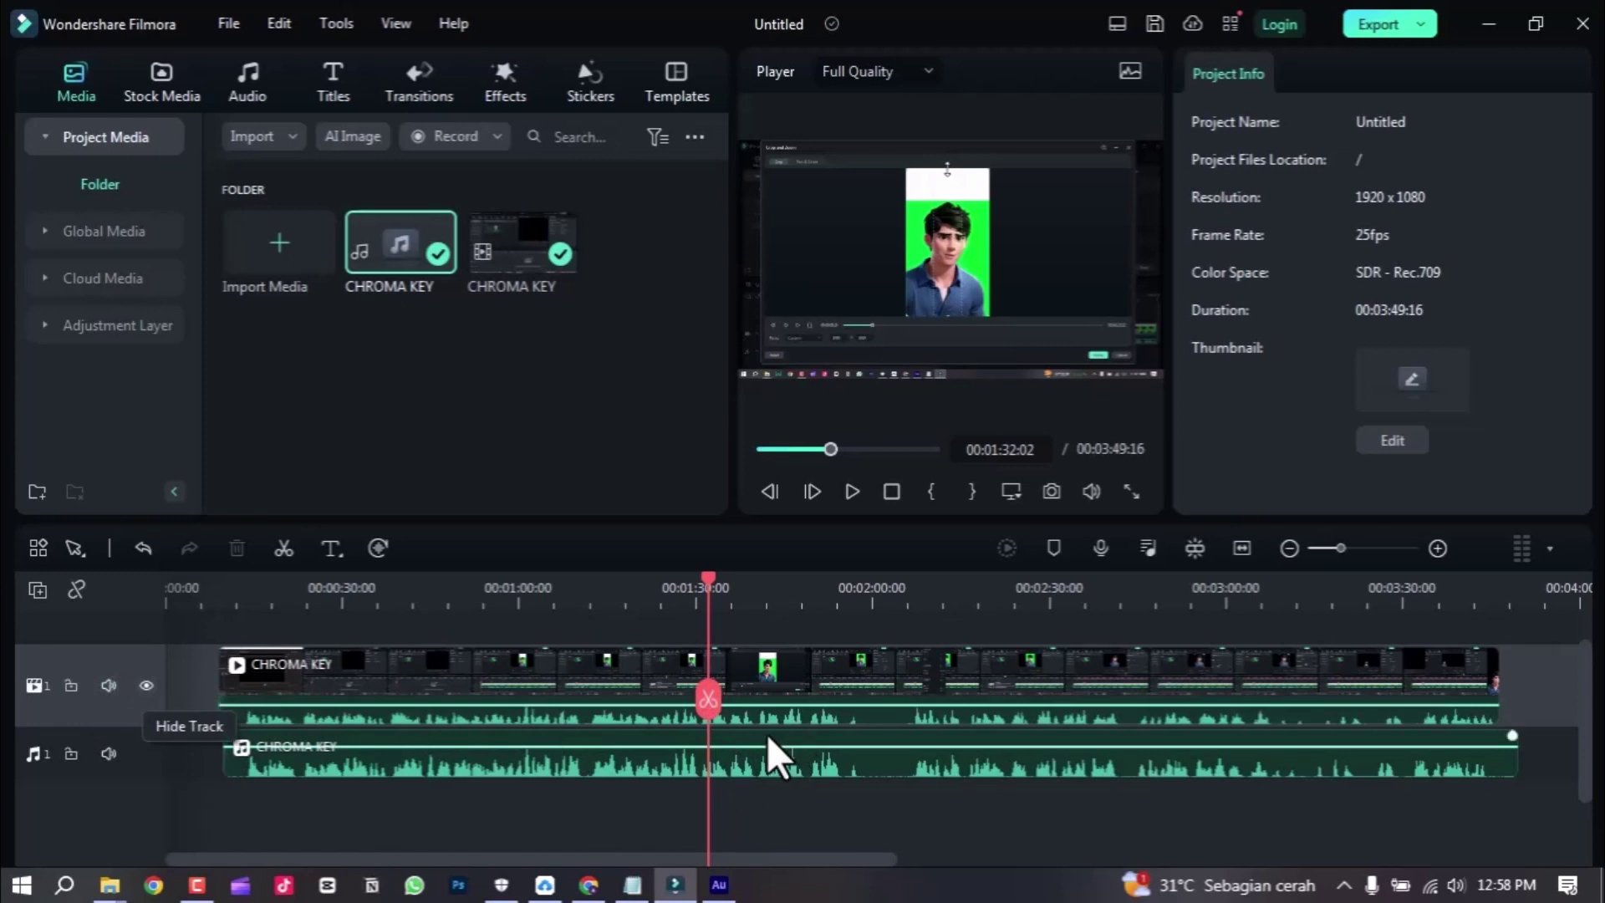